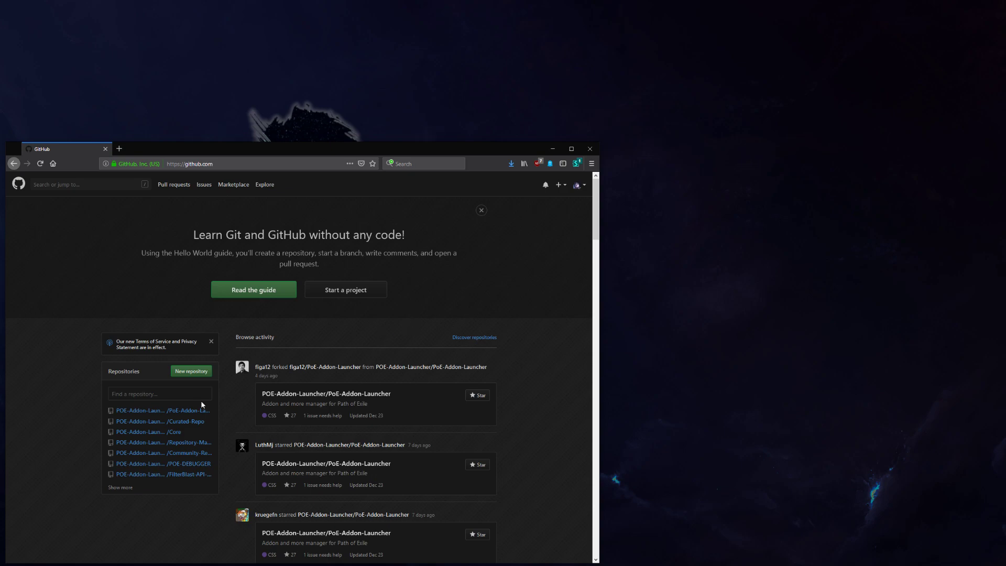
Open the releases page of the PoE-Addon-Launcher repository from its owner's GitHub profile
{"action": "left_click", "coordinate": [535, 239]}
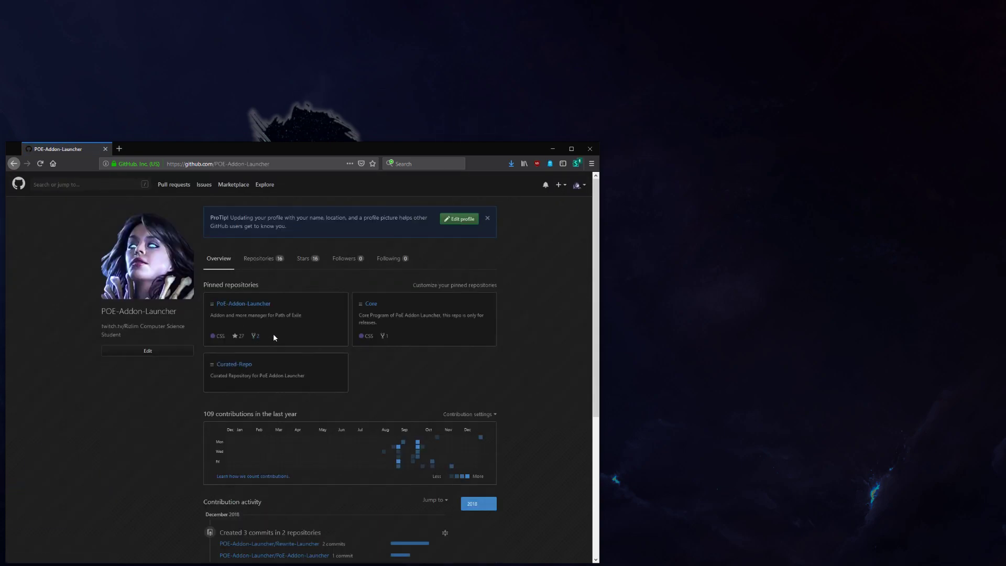
{"action": "left_click", "coordinate": [261, 307]}
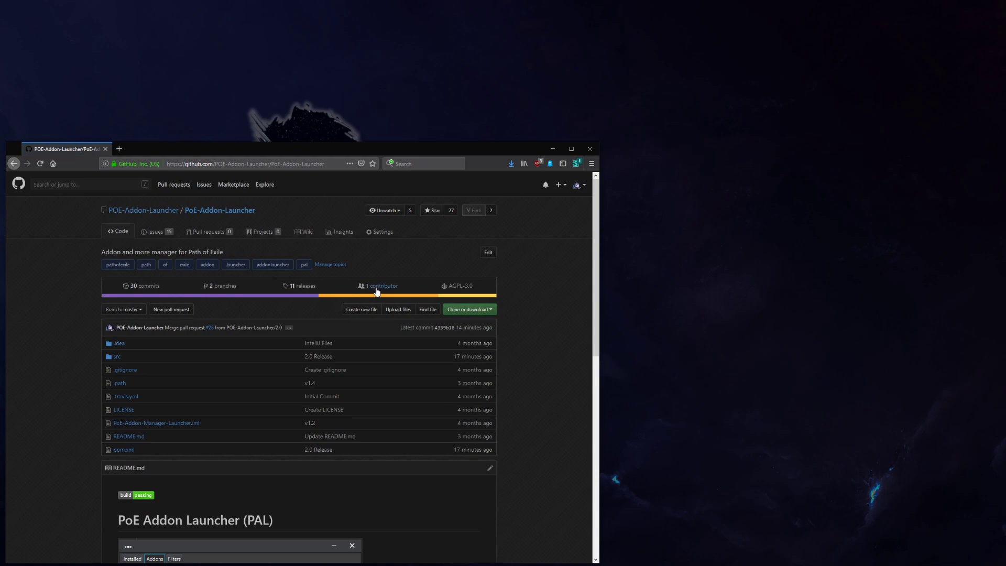
{"action": "left_click", "coordinate": [312, 287]}
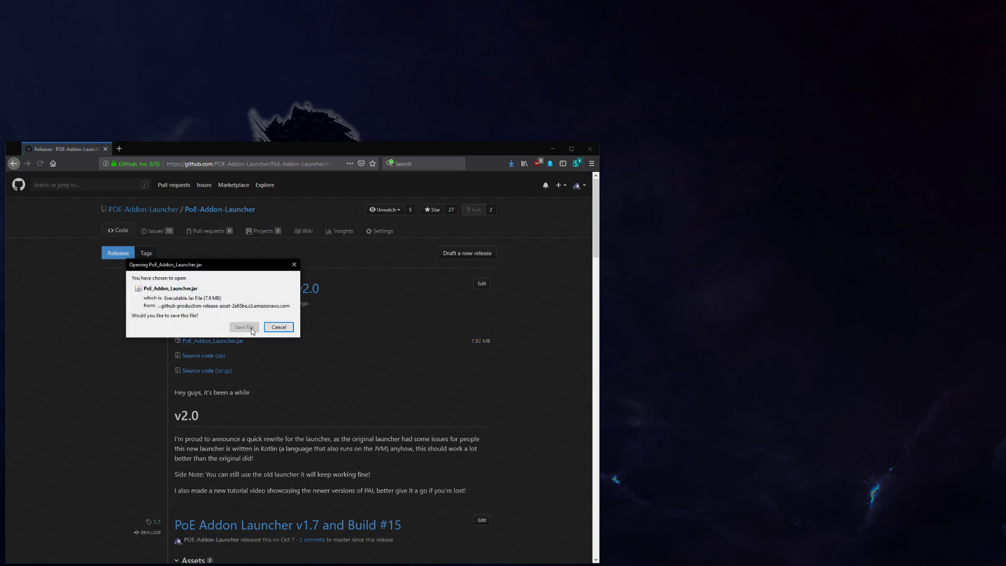
Save PoE_Addon_Launcher.jar from the v2.0 release into the Downloads\video folder and minimize the browser
{"action": "left_click", "coordinate": [251, 328]}
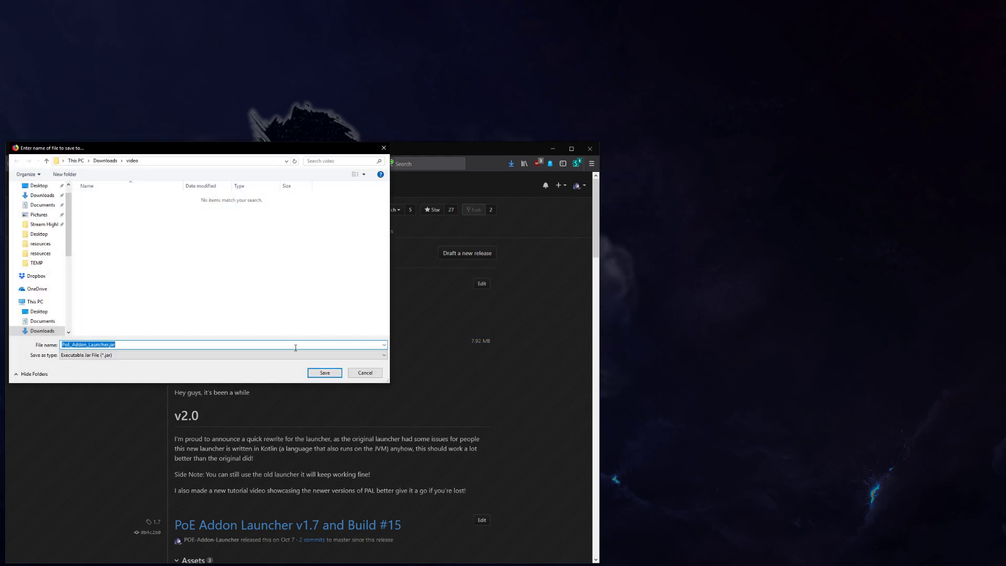
{"action": "left_click", "coordinate": [322, 373]}
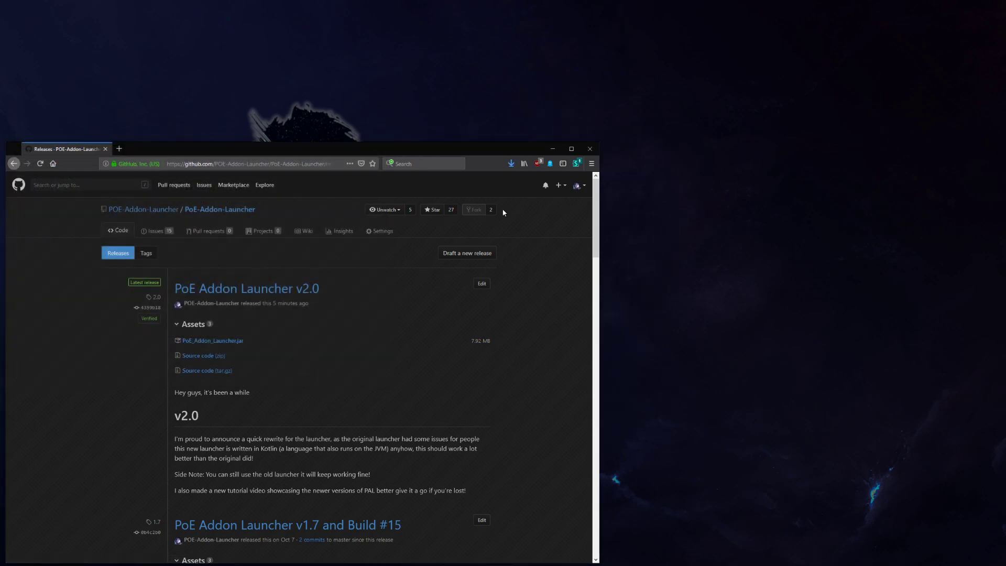
{"action": "left_click", "coordinate": [553, 149]}
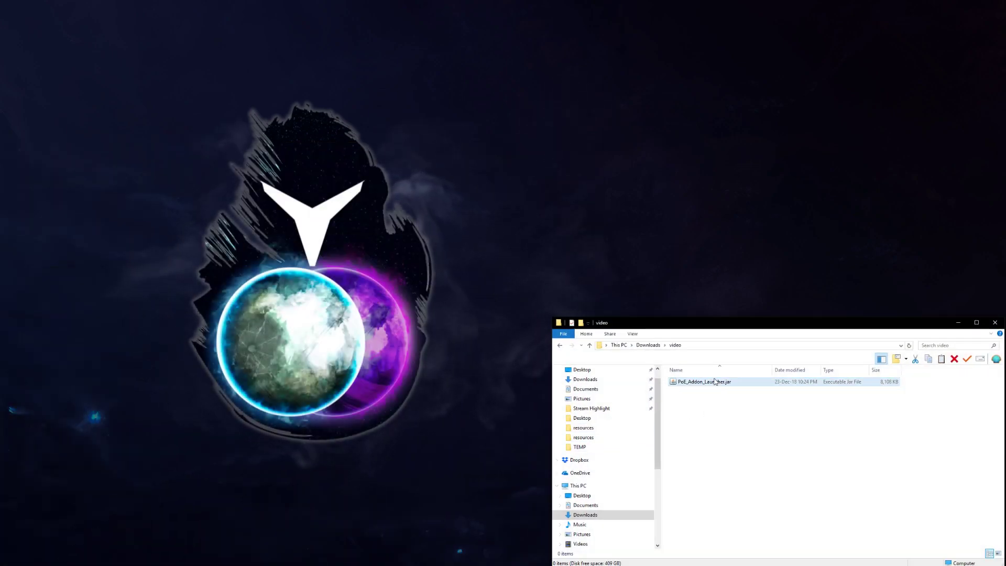
Try to open the %localappdata%/PAL/ folder through the Windows Run dialog, then dismiss it
{"action": "left_click", "coordinate": [354, 367]}
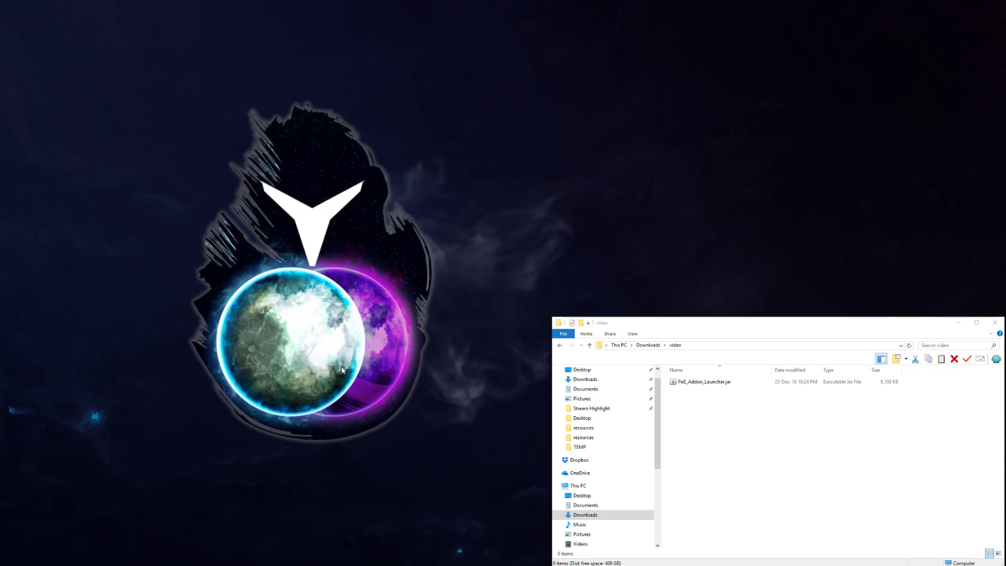
{"action": "key", "text": "super+r"}
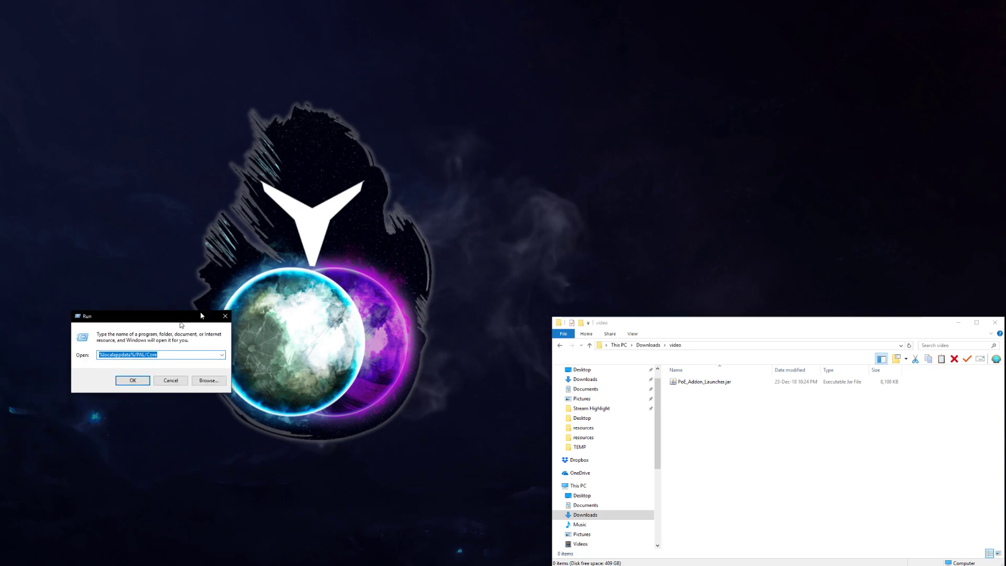
{"action": "left_click_drag", "start_coordinate": [158, 306], "coordinate": [239, 257]}
{"action": "left_click", "coordinate": [273, 296]}
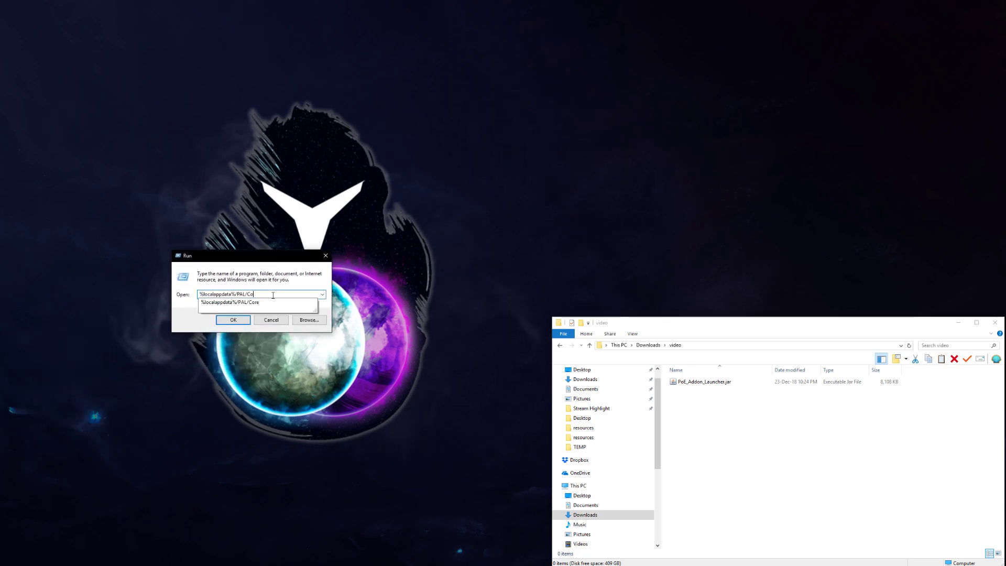
{"action": "left_click_drag", "start_coordinate": [272, 258], "coordinate": [345, 196]}
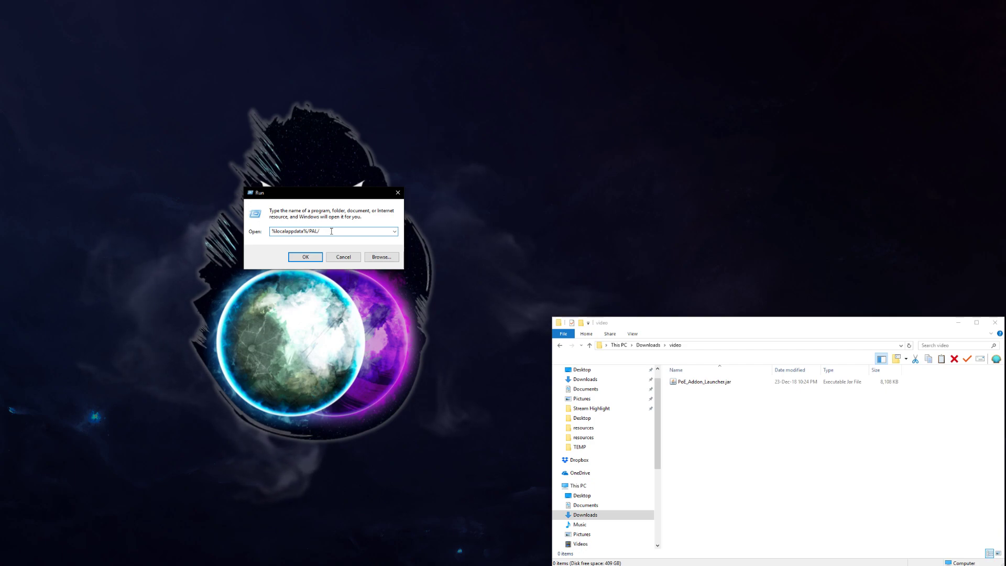
{"action": "key", "text": "Return"}
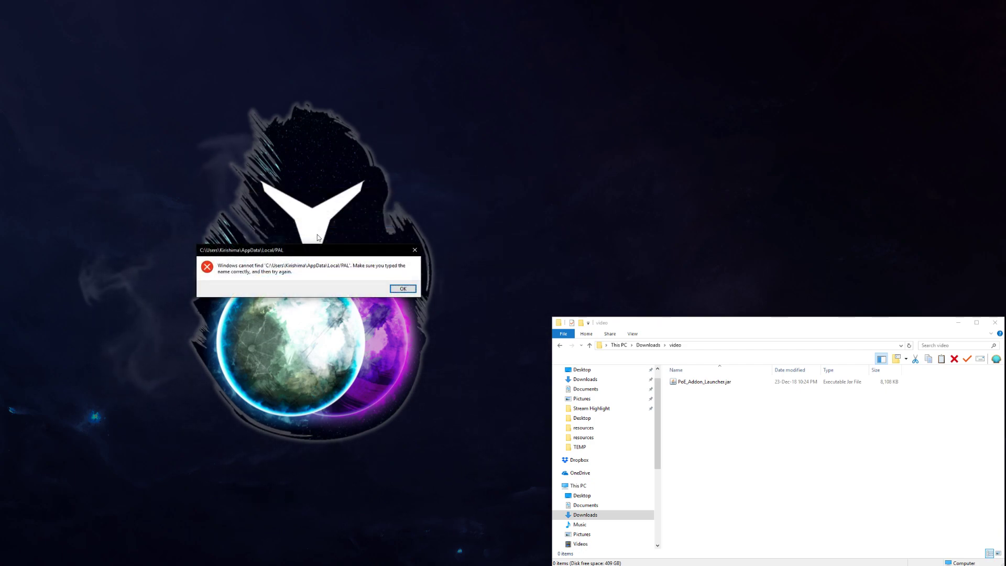
{"action": "key", "text": "Return"}
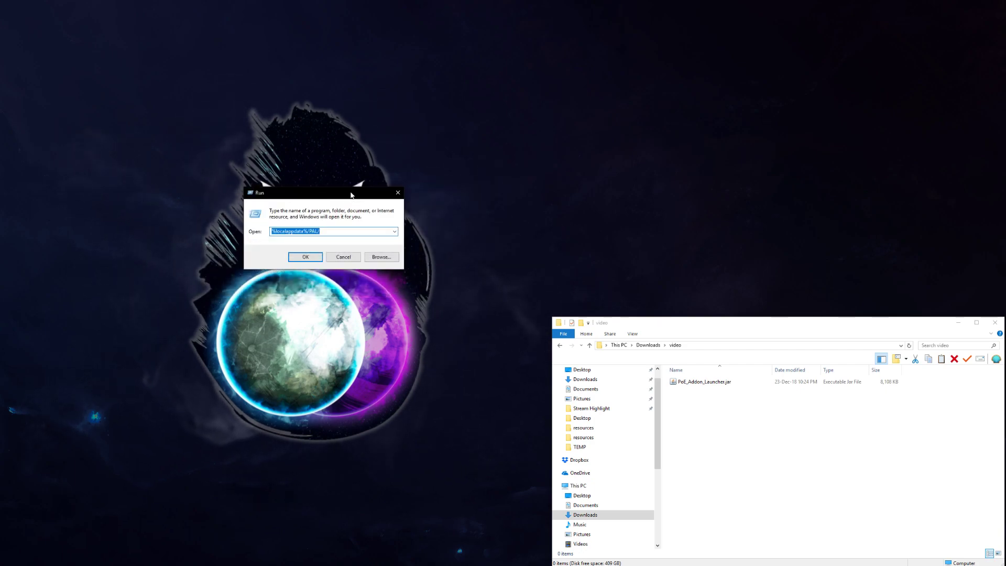
{"action": "key", "text": "Escape"}
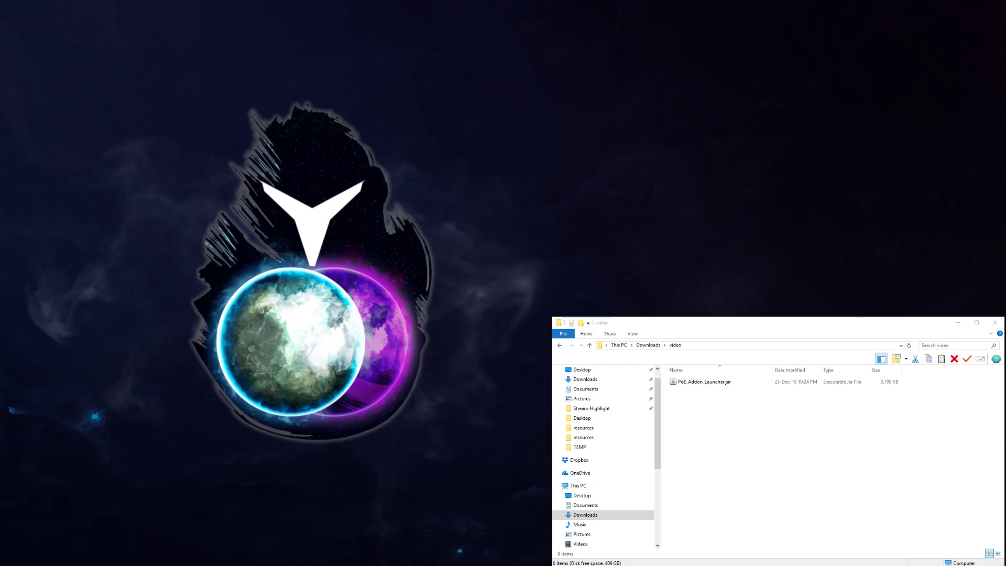
Start the downloaded PoE_Addon_Launcher.jar from the video folder
{"action": "left_click", "coordinate": [706, 384]}
{"action": "double_click", "coordinate": [706, 384]}
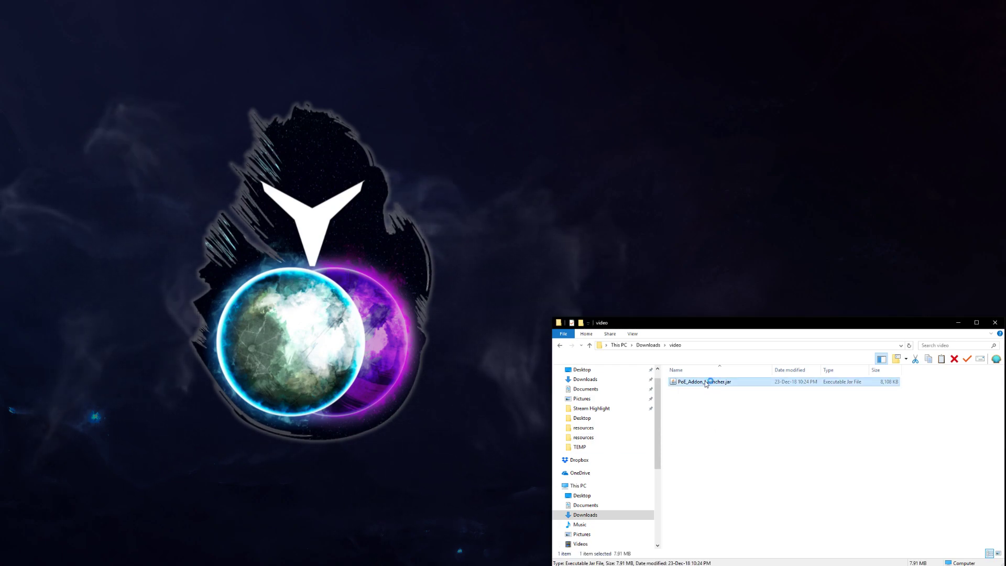
{"action": "left_click", "coordinate": [704, 423]}
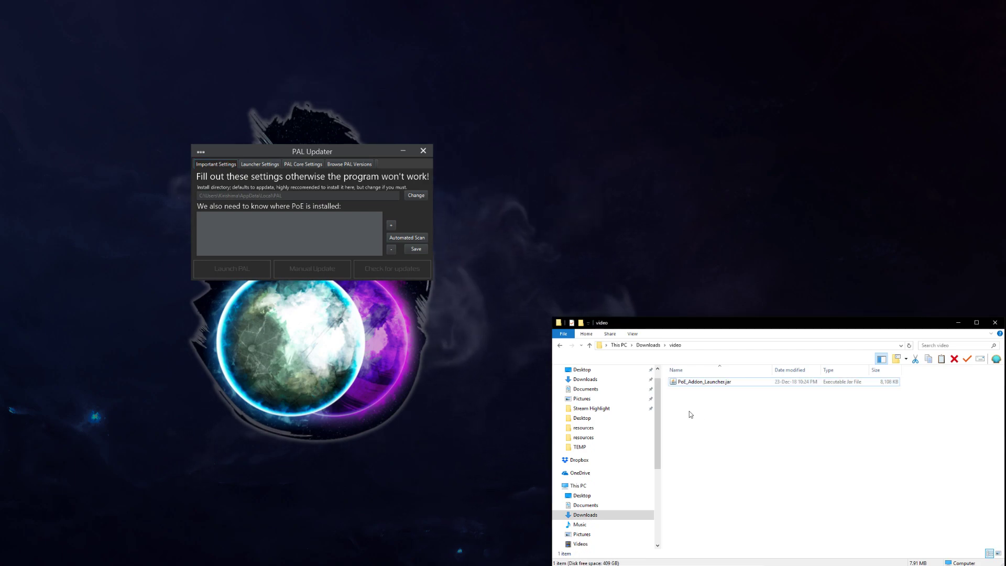
Open a command window in the video folder and place it below the PAL Updater window
{"action": "right_click", "coordinate": [691, 414]}
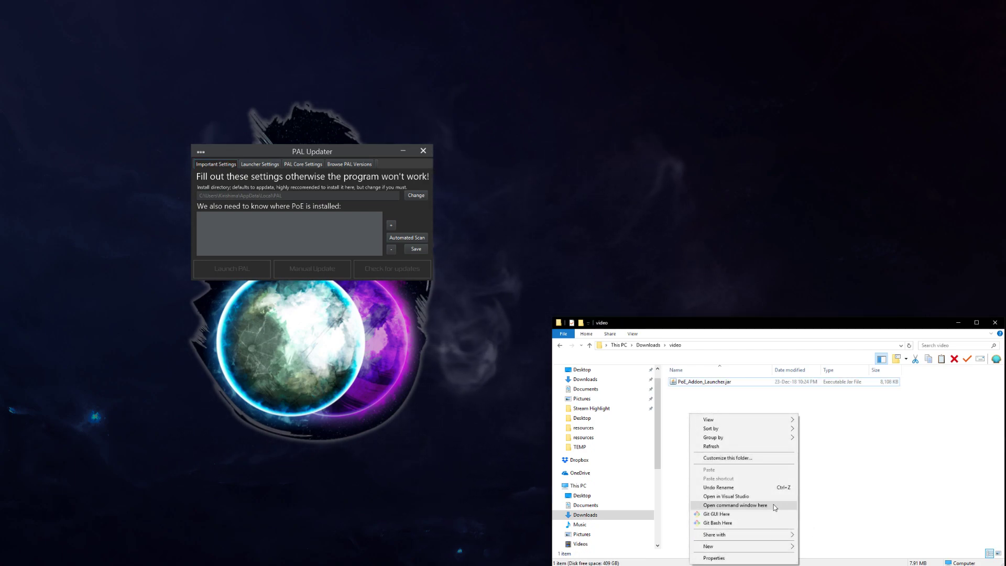
{"action": "left_click", "coordinate": [690, 407]}
{"action": "right_click", "coordinate": [687, 408]}
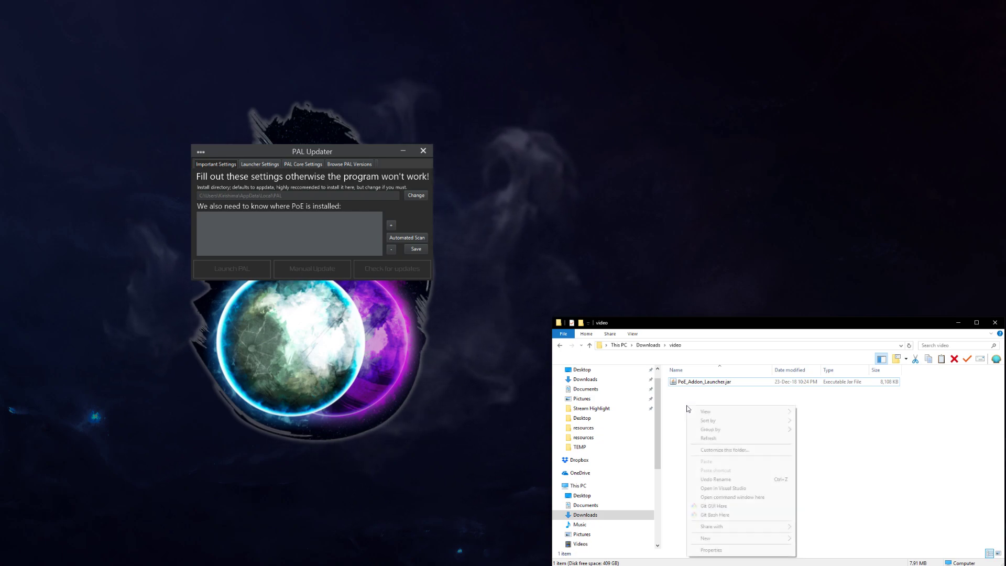
{"action": "left_click", "coordinate": [726, 498]}
{"action": "left_click_drag", "start_coordinate": [3, 110], "coordinate": [453, 335]}
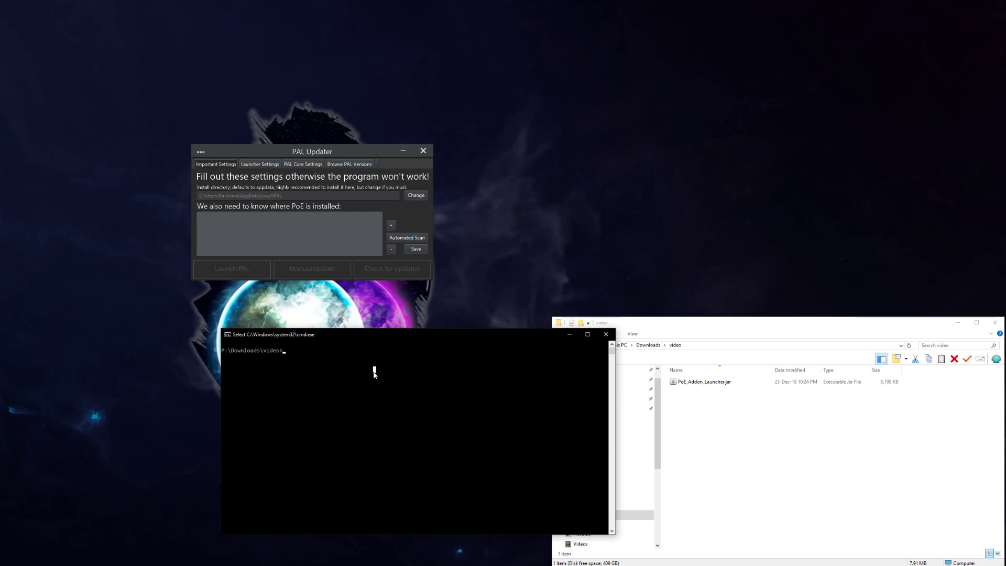
Run java -jar PoE_Addon_Launcher.jar in the command window, then close that window
{"action": "type", "text": "java -jar"}
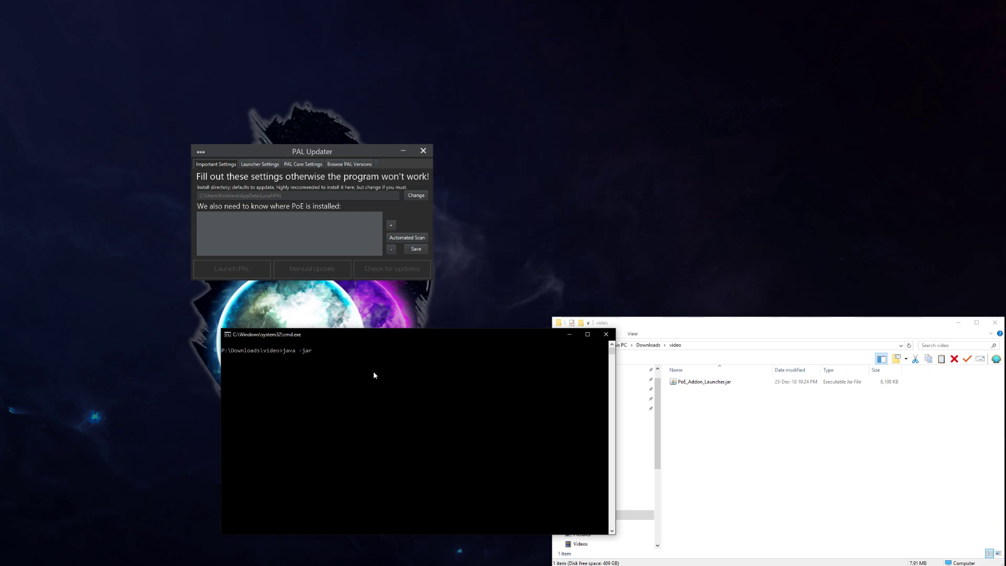
{"action": "type", "text": " P"}
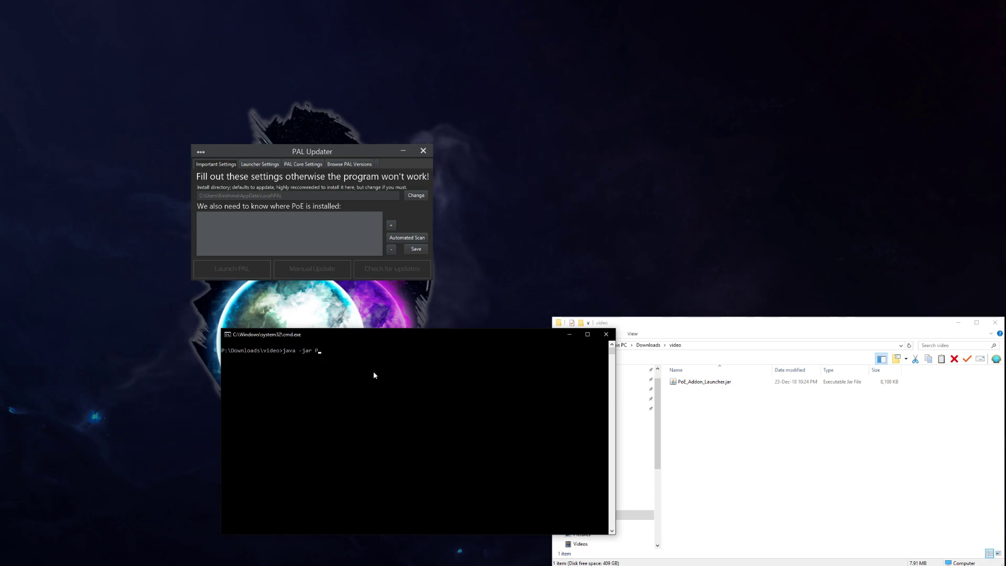
{"action": "type", "text": "oE"}
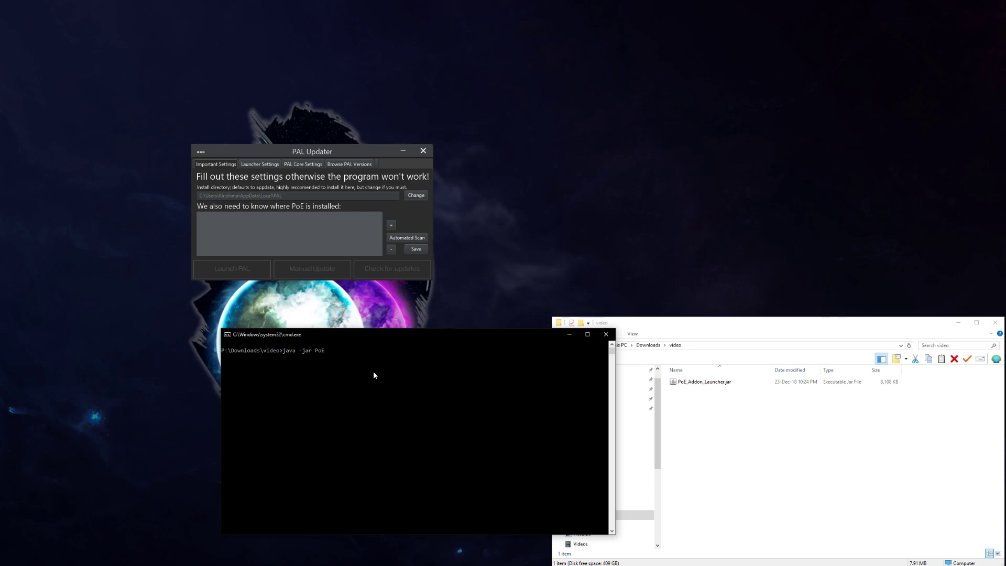
{"action": "key", "text": "Tab"}
{"action": "key", "text": "Return"}
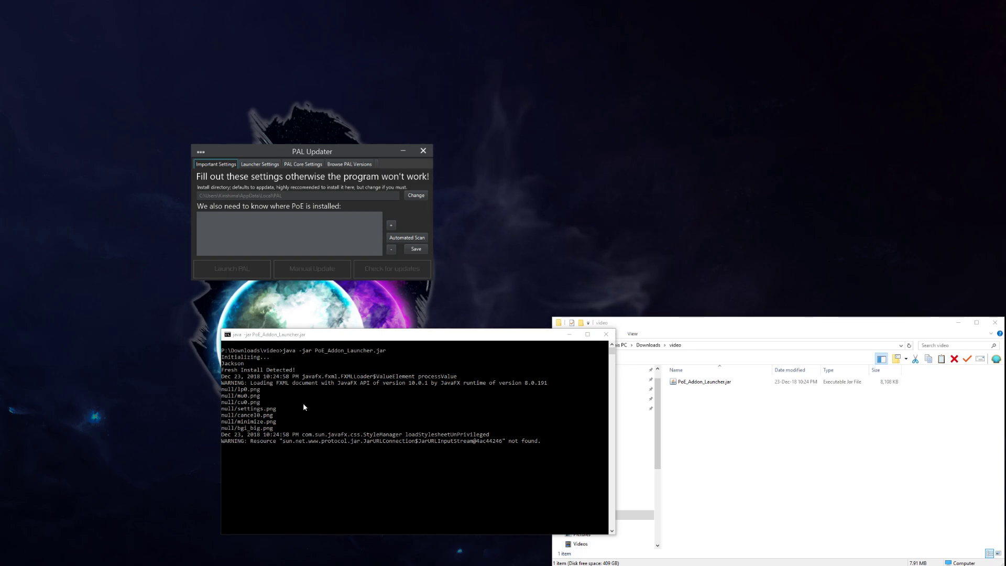
{"action": "left_click", "coordinate": [606, 336]}
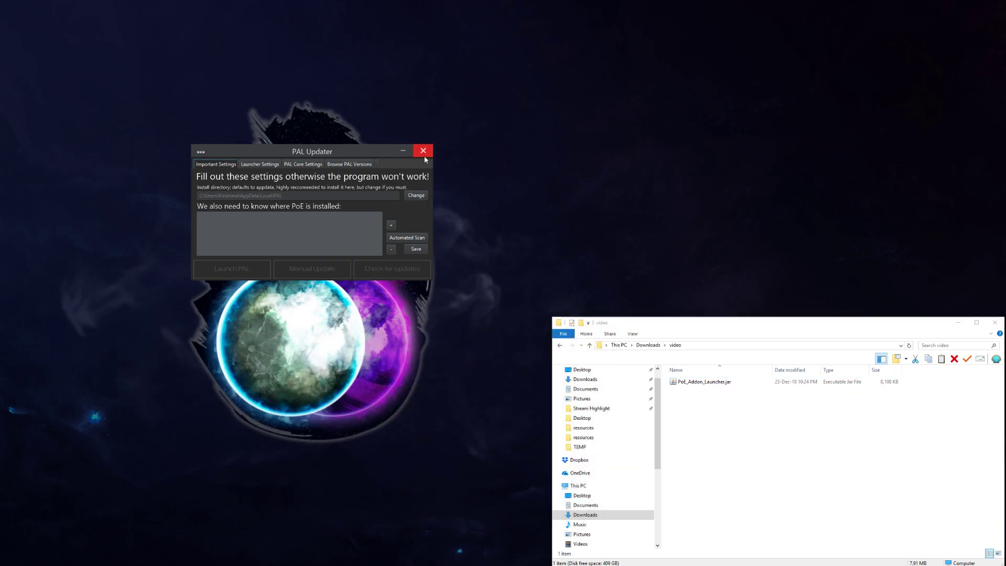
Close the PAL Updater, start PoE_Addon_Launcher.jar again and open the updater's settings
{"action": "left_click", "coordinate": [423, 150]}
{"action": "left_click", "coordinate": [695, 384]}
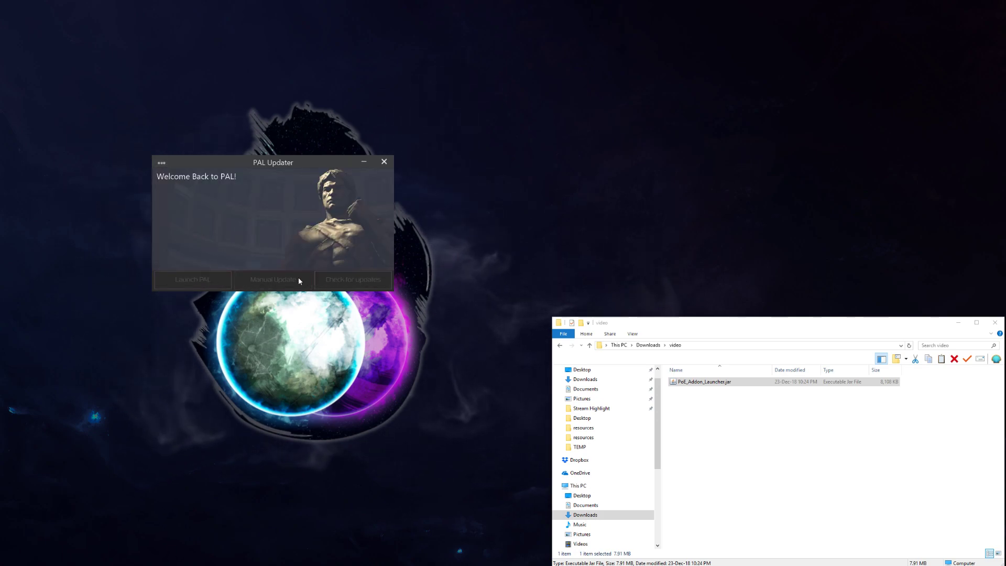
{"action": "left_click", "coordinate": [161, 162]}
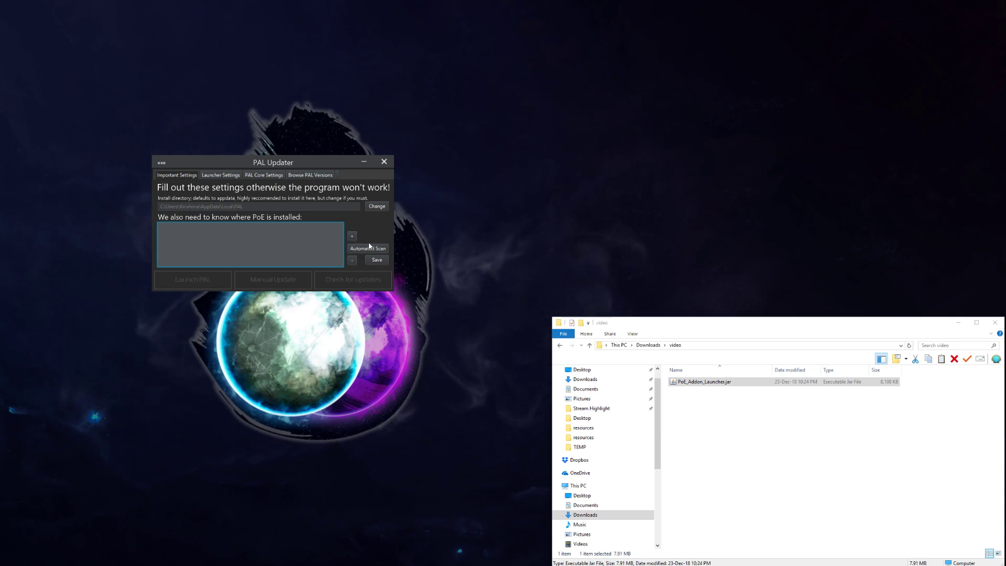
Start the automated scan for Path of Exile and add the Game SSD (Y:) drive as a scan location
{"action": "left_click", "coordinate": [368, 249]}
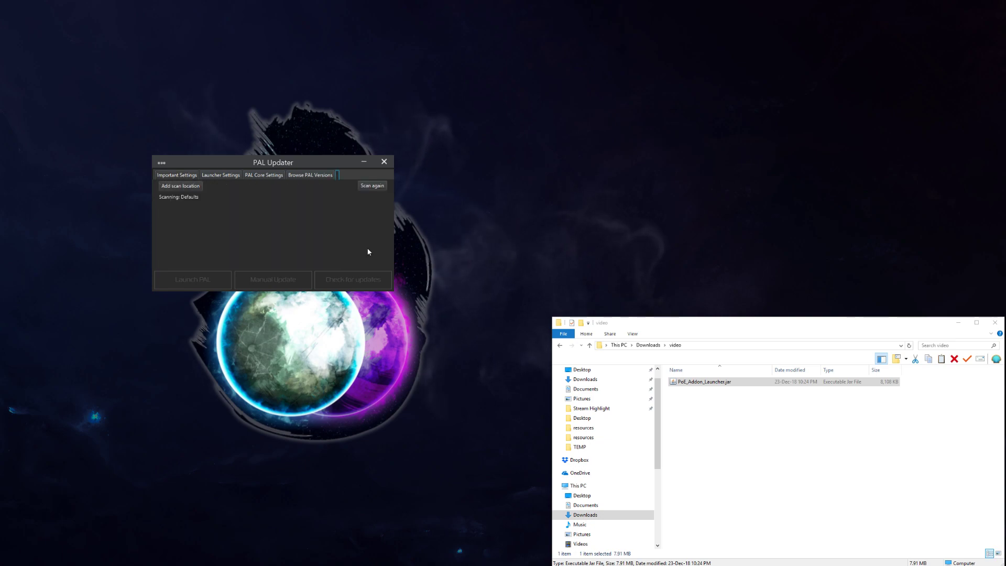
{"action": "left_click", "coordinate": [188, 191]}
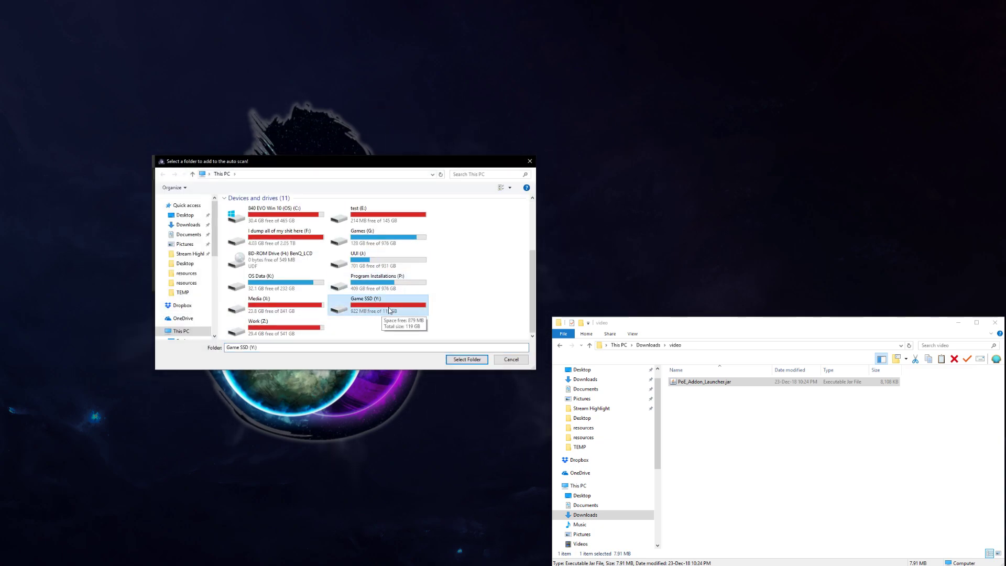
{"action": "left_click", "coordinate": [462, 359]}
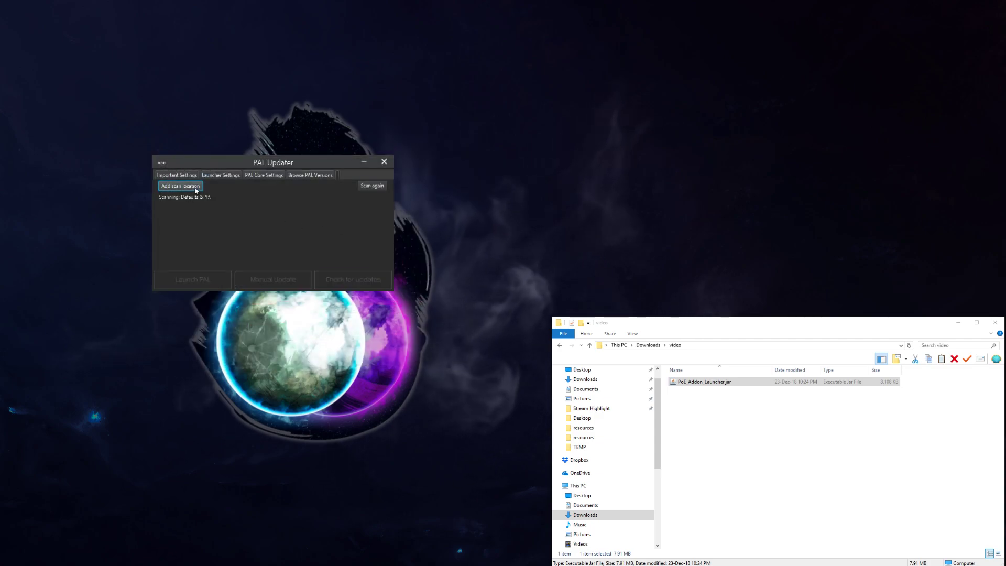
Add the PC folder on the Games (G:) drive as another scan location
{"action": "left_click", "coordinate": [194, 186]}
{"action": "scroll", "coordinate": [341, 244], "scroll_direction": "down", "scroll_amount": 2}
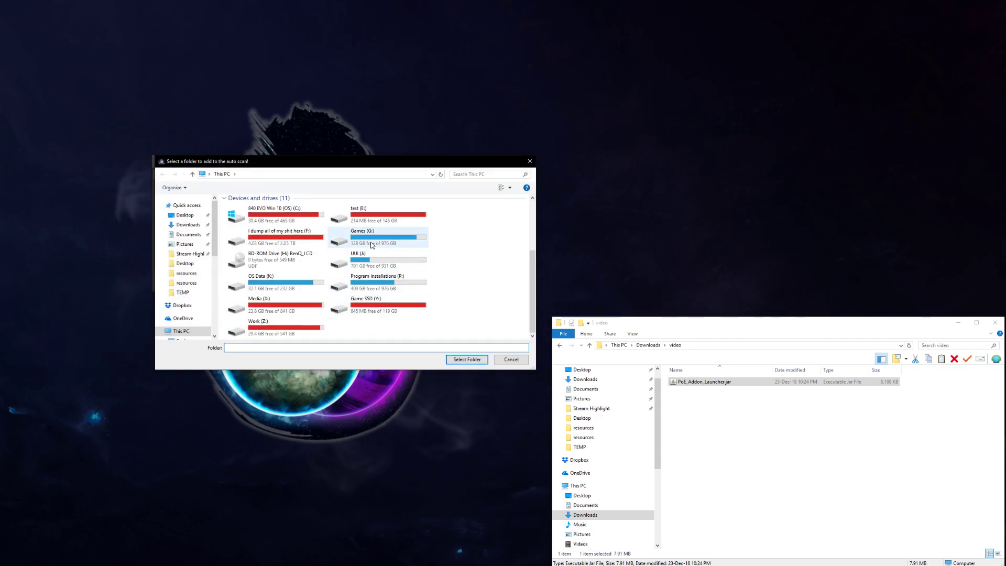
{"action": "double_click", "coordinate": [371, 244]}
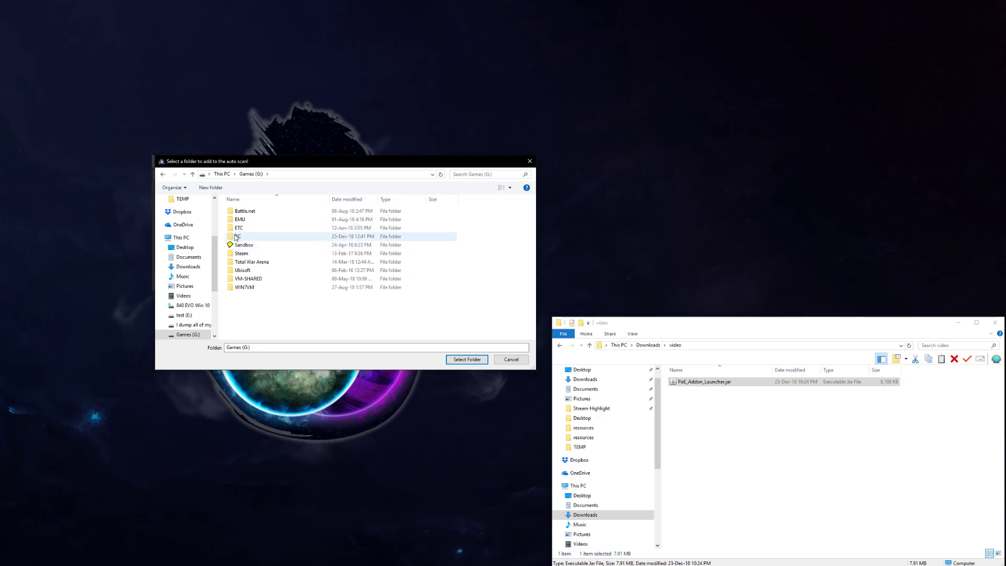
{"action": "left_click", "coordinate": [369, 236]}
{"action": "left_click", "coordinate": [467, 359]}
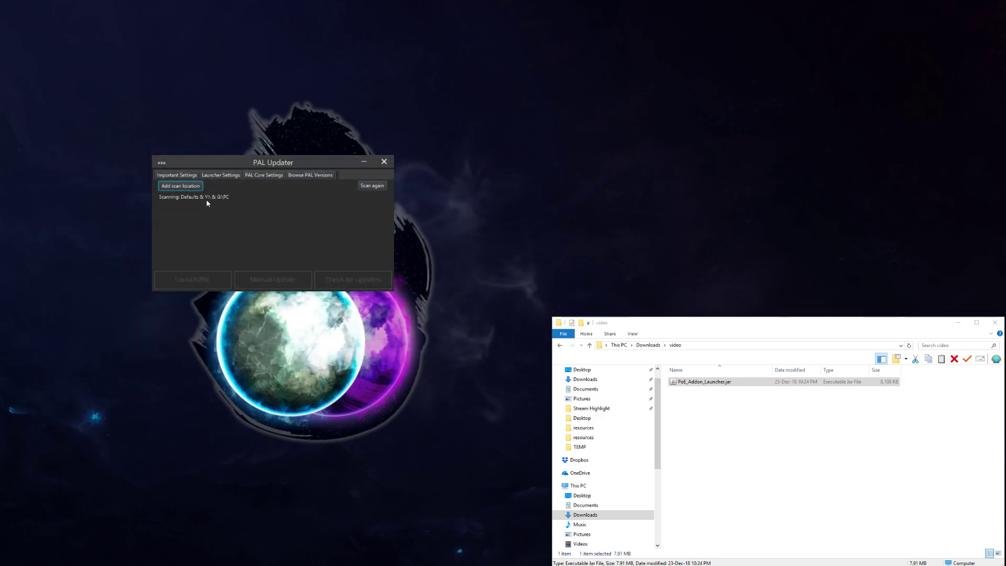
Repeat the scan with the added locations and save the detected Path of Exile install paths
{"action": "left_click", "coordinate": [373, 187]}
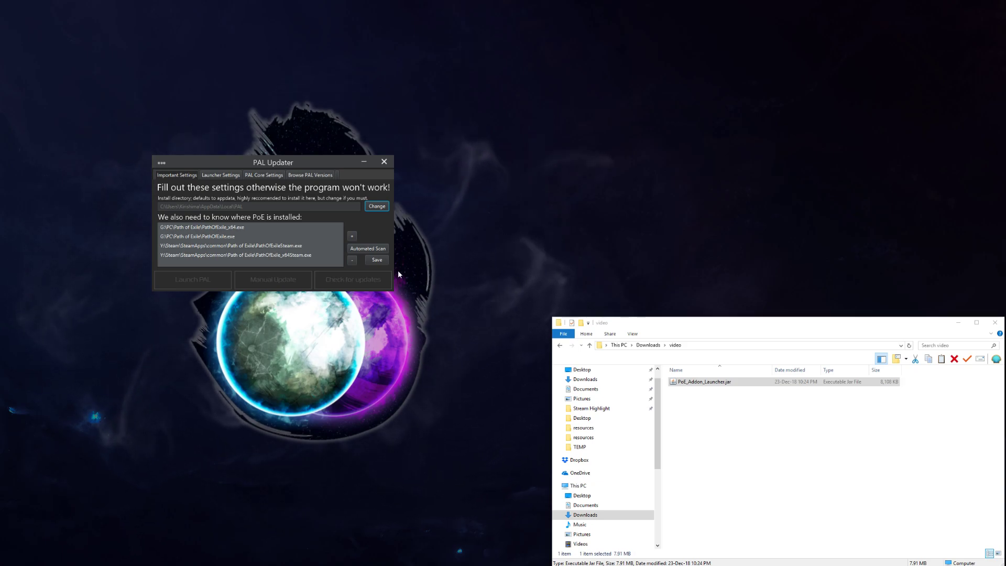
{"action": "left_click", "coordinate": [382, 262]}
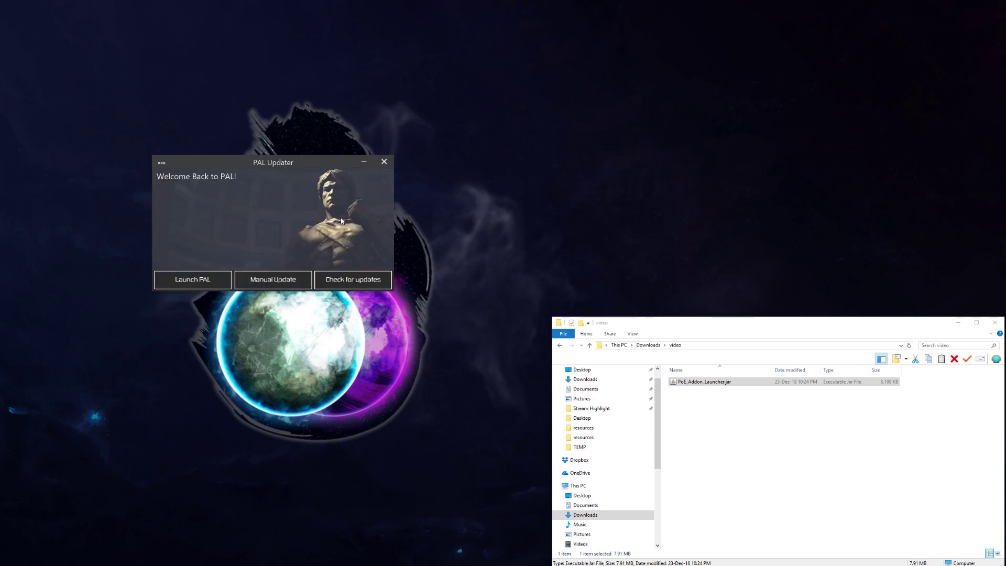
Try to launch PAL from the updater and view the contents of the _PAL folder in AppData\Local
{"action": "left_click", "coordinate": [188, 277]}
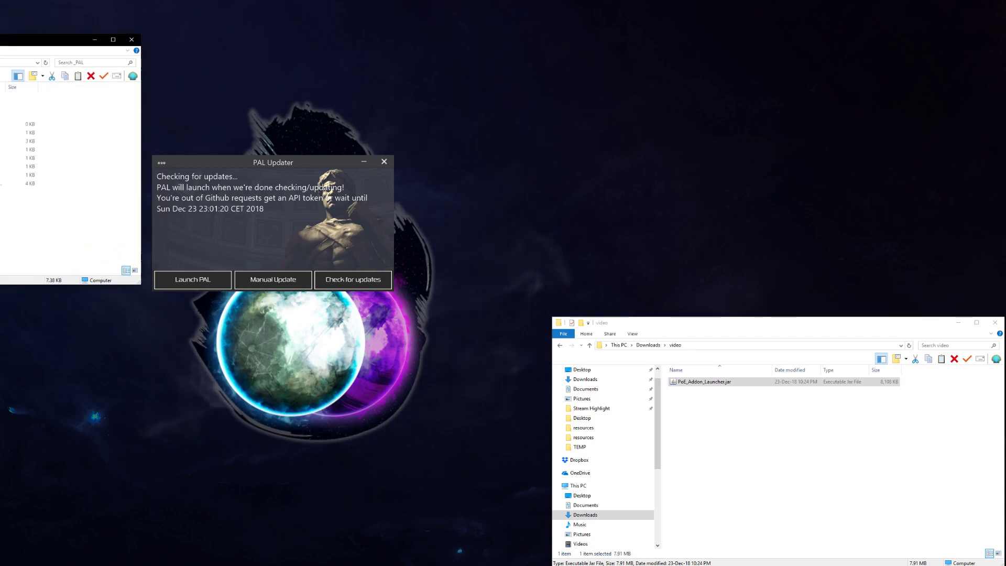
{"action": "left_click_drag", "start_coordinate": [0, 47], "coordinate": [307, 130]}
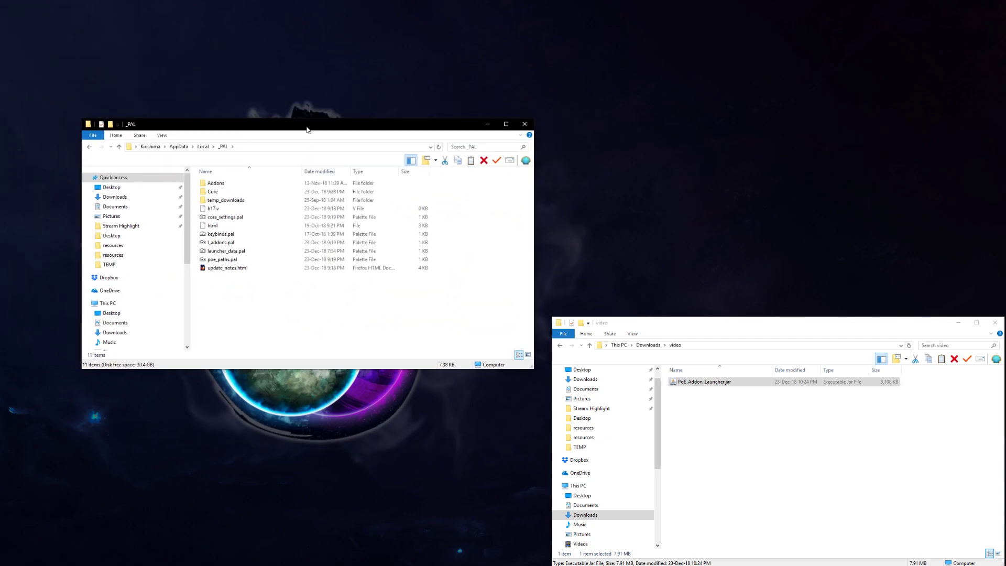
{"action": "left_click_drag", "start_coordinate": [307, 129], "coordinate": [0, 241]}
{"action": "left_click_drag", "start_coordinate": [297, 167], "coordinate": [0, 188]}
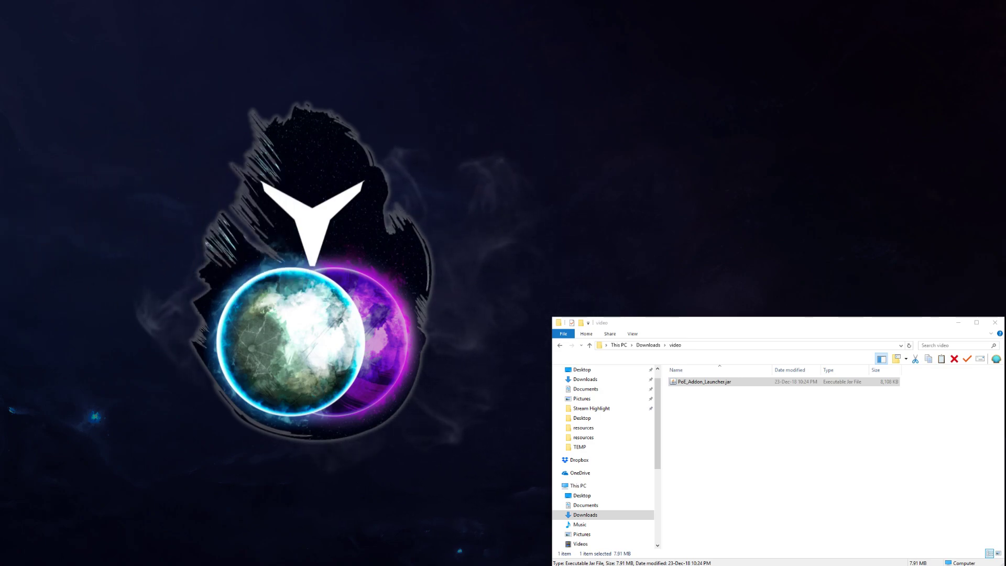
Look at the Github API Token setting in the PAL Core Settings and try to launch PAL again
{"action": "left_click_drag", "start_coordinate": [0, 189], "coordinate": [316, 165]}
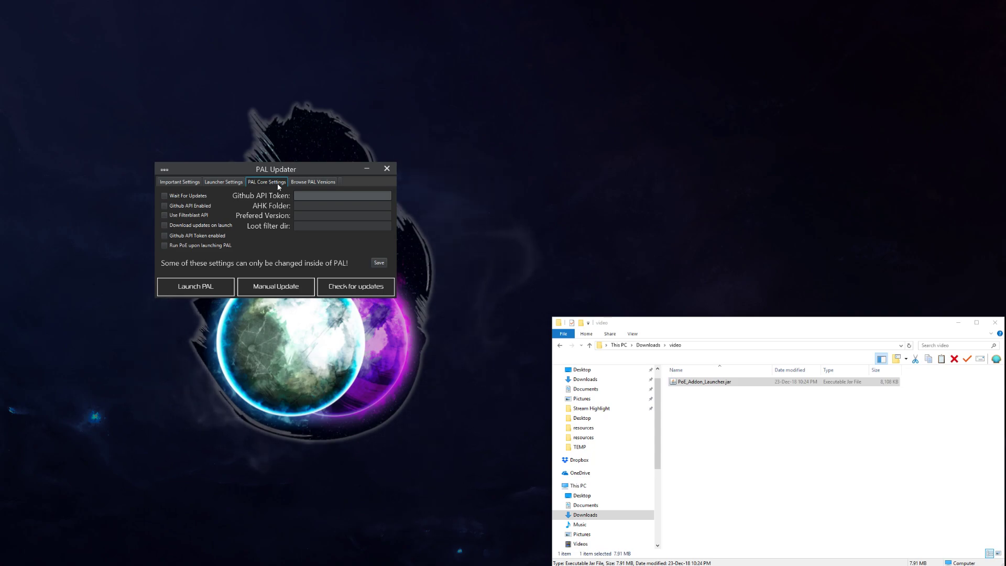
{"action": "left_click", "coordinate": [363, 200]}
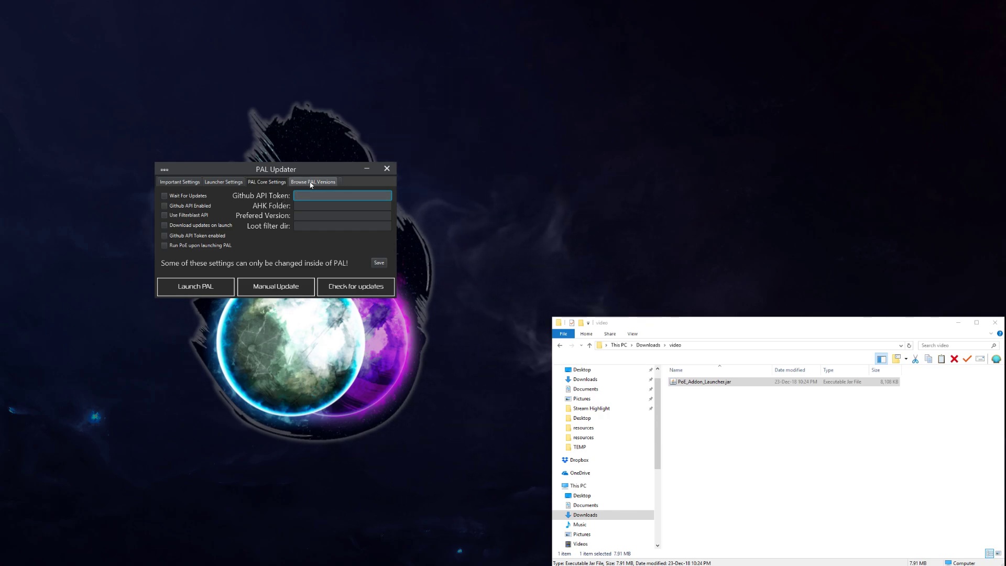
{"action": "left_click", "coordinate": [180, 182]}
{"action": "left_click", "coordinate": [202, 286]}
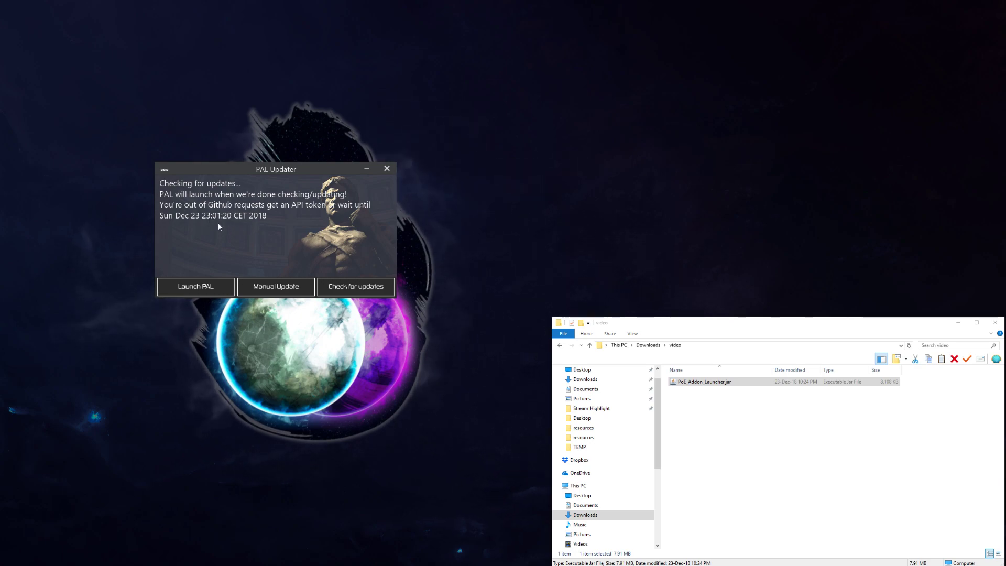
Close the PAL Updater, start PoE_Addon_Launcher.jar again and close the PAL data folder window
{"action": "left_click_drag", "start_coordinate": [264, 172], "coordinate": [1, 169]}
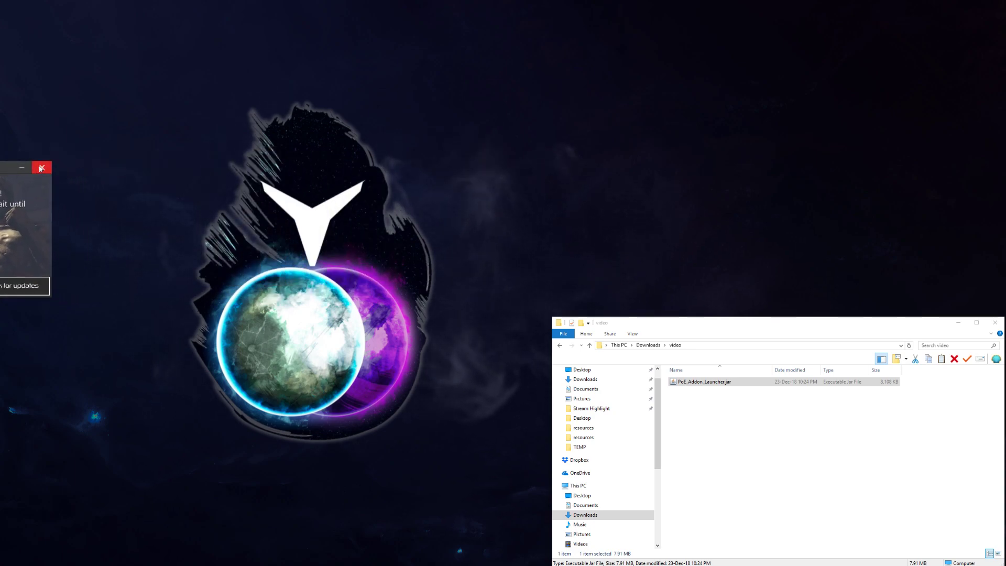
{"action": "left_click", "coordinate": [41, 168]}
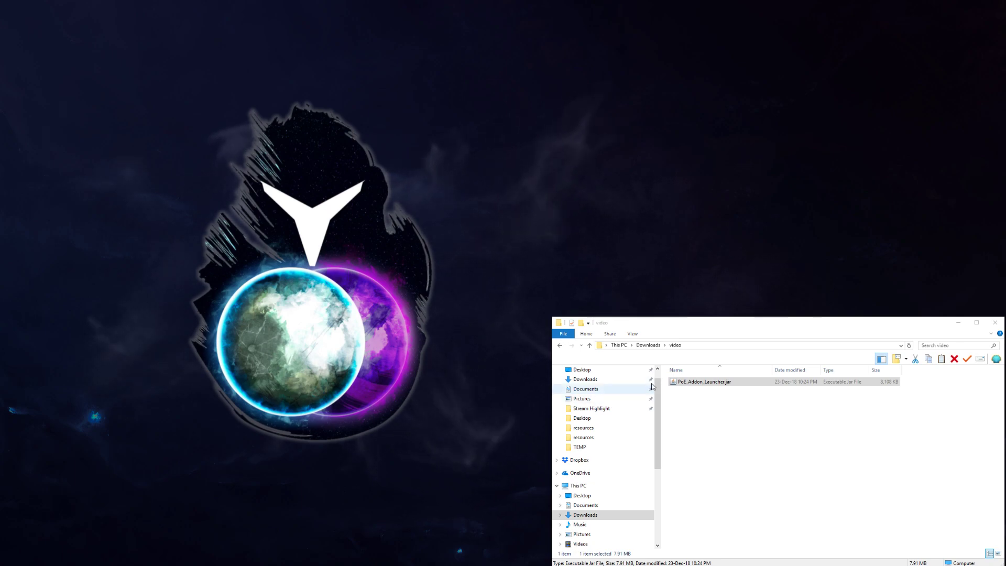
{"action": "left_click", "coordinate": [686, 379]}
{"action": "double_click", "coordinate": [687, 379]}
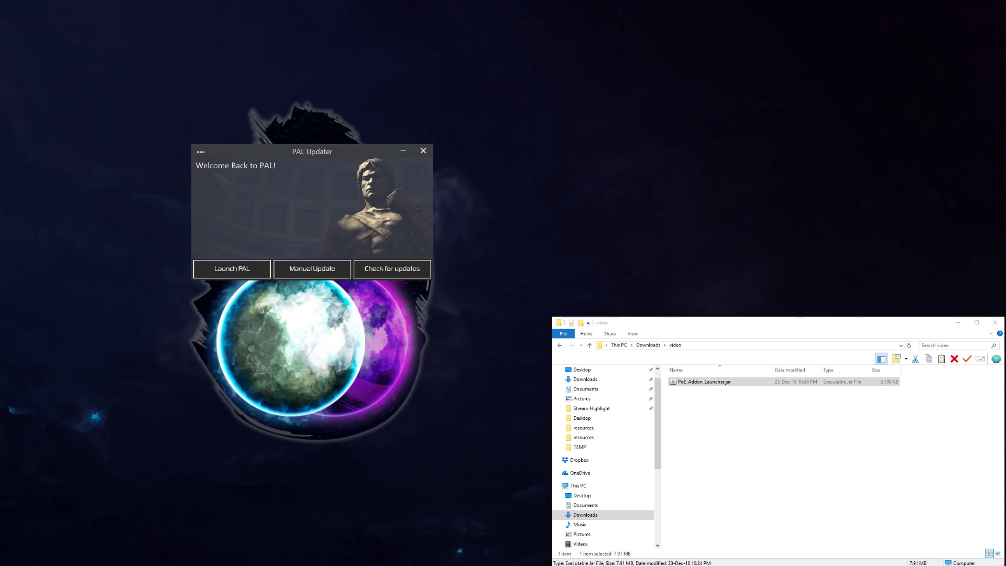
{"action": "left_click", "coordinate": [294, 307]}
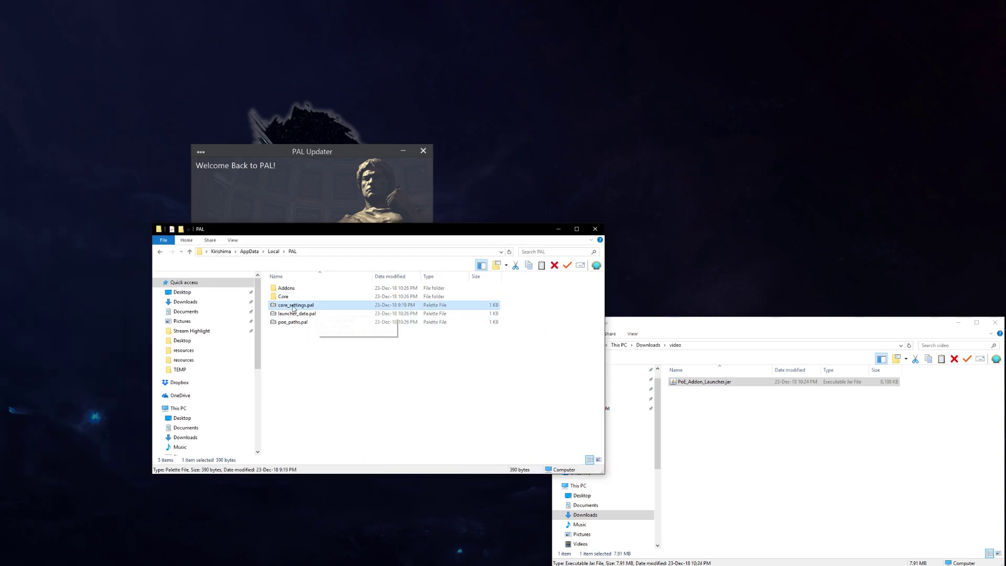
{"action": "left_click", "coordinate": [595, 229]}
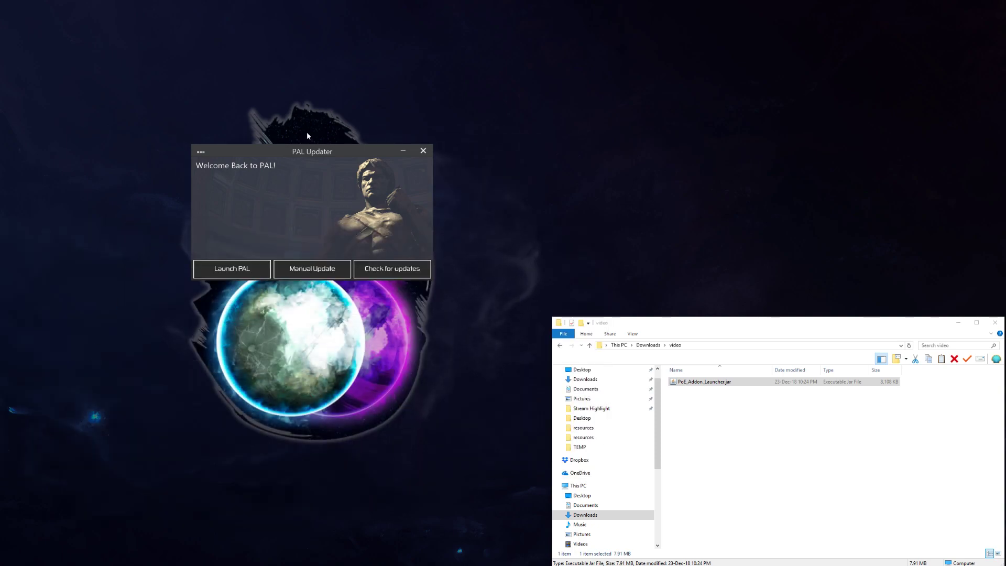
Review the updater's PAL Core Settings, Launcher Settings and Browse PAL Versions pages
{"action": "left_click", "coordinate": [204, 153]}
{"action": "left_click_drag", "start_coordinate": [370, 150], "coordinate": [0, 152]}
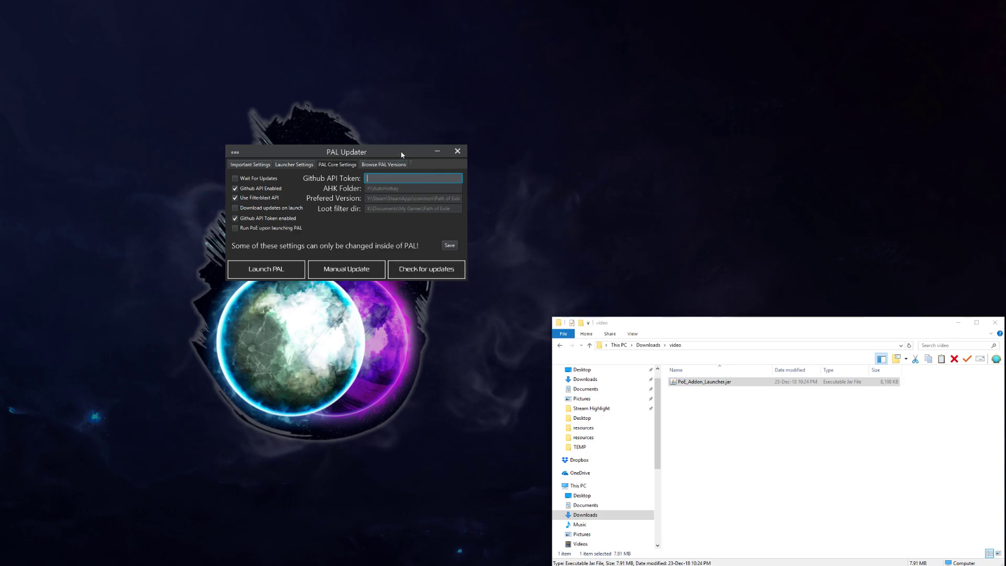
{"action": "left_click_drag", "start_coordinate": [380, 152], "coordinate": [0, 226]}
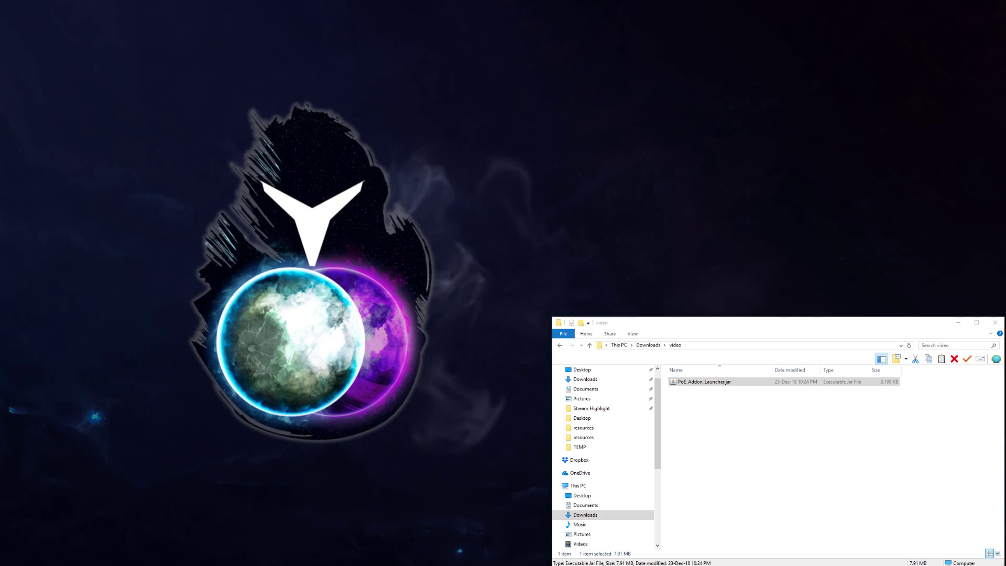
{"action": "left_click_drag", "start_coordinate": [0, 204], "coordinate": [295, 171]}
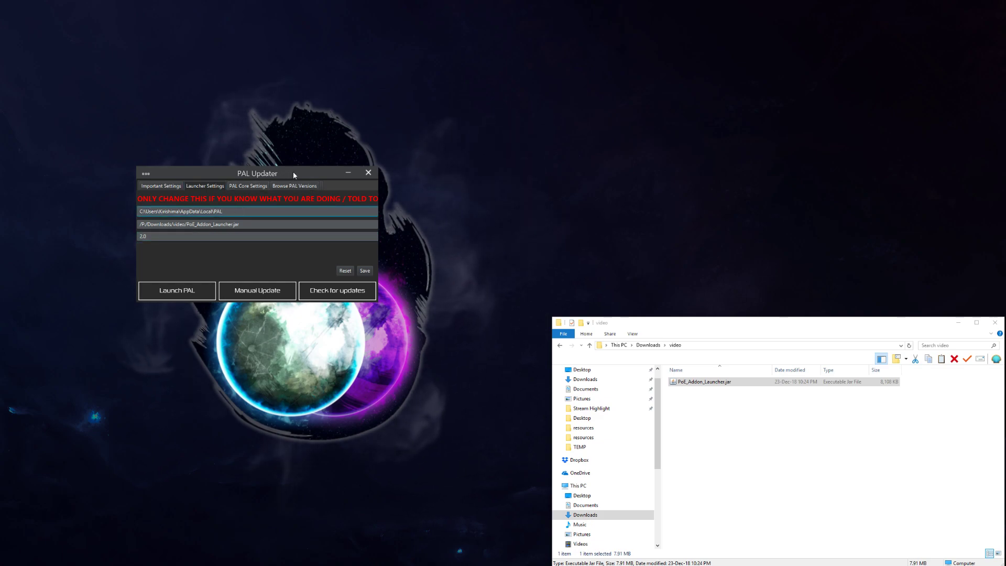
{"action": "left_click_drag", "start_coordinate": [294, 171], "coordinate": [0, 180]}
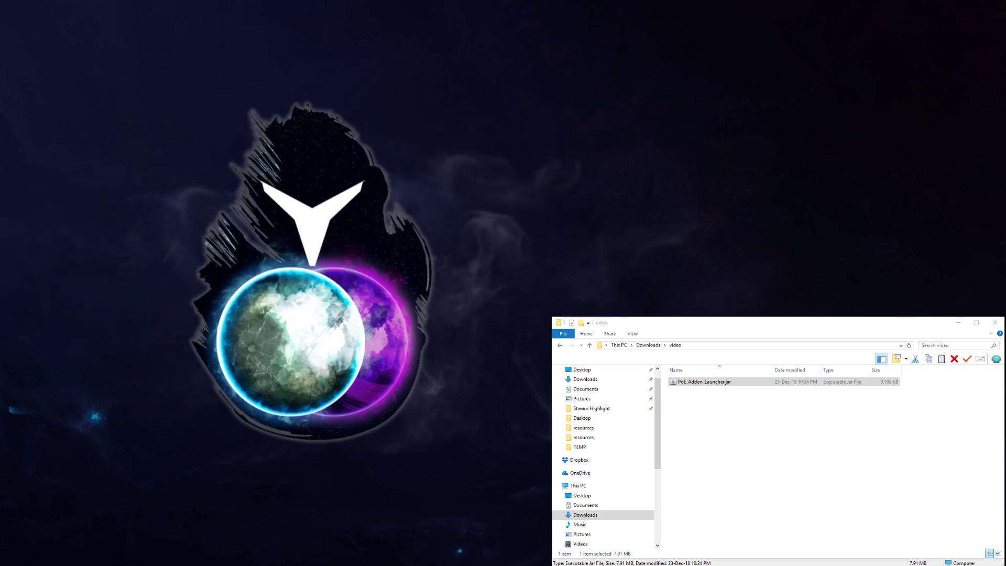
{"action": "left_click_drag", "start_coordinate": [0, 210], "coordinate": [354, 195]}
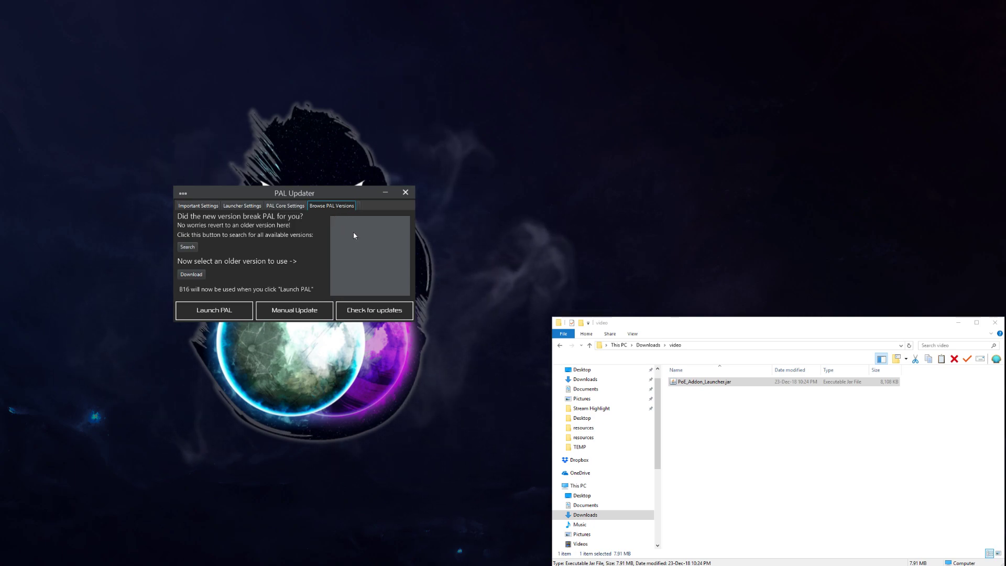
Search for all available PAL versions, select b17 and download it
{"action": "left_click", "coordinate": [193, 250]}
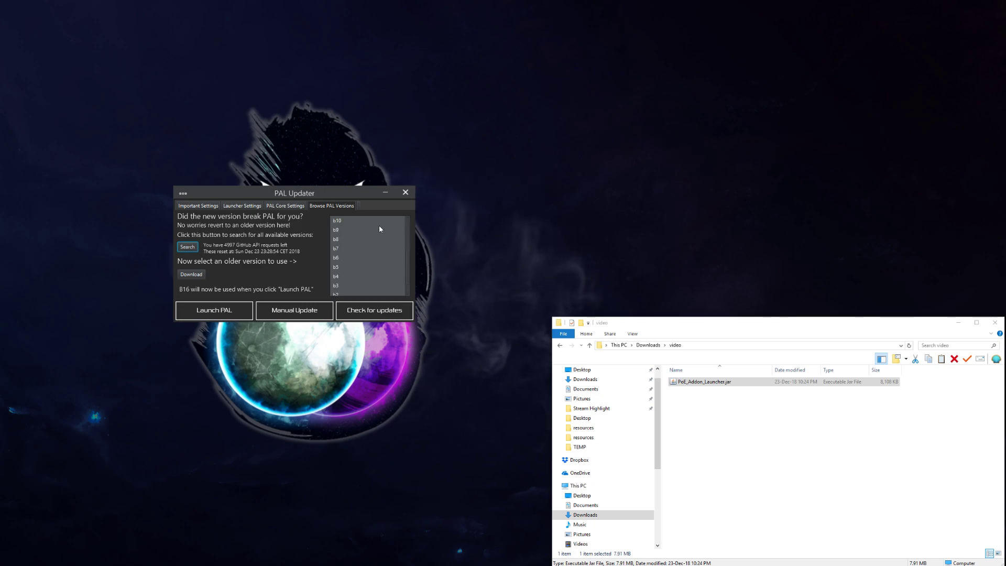
{"action": "scroll", "coordinate": [379, 226], "scroll_direction": "down", "scroll_amount": 3}
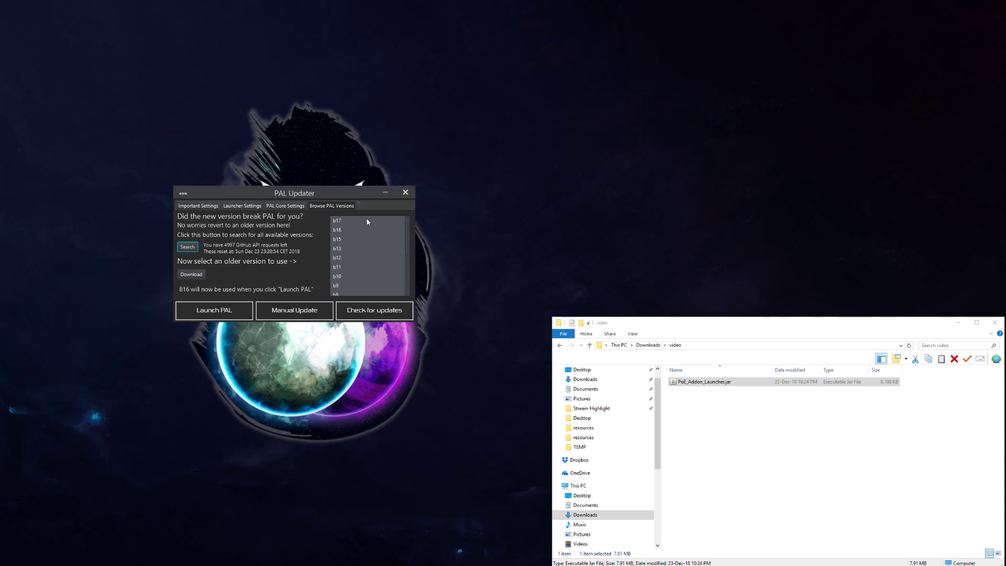
{"action": "left_click", "coordinate": [364, 219]}
{"action": "scroll", "coordinate": [351, 225], "scroll_direction": "down", "scroll_amount": 3}
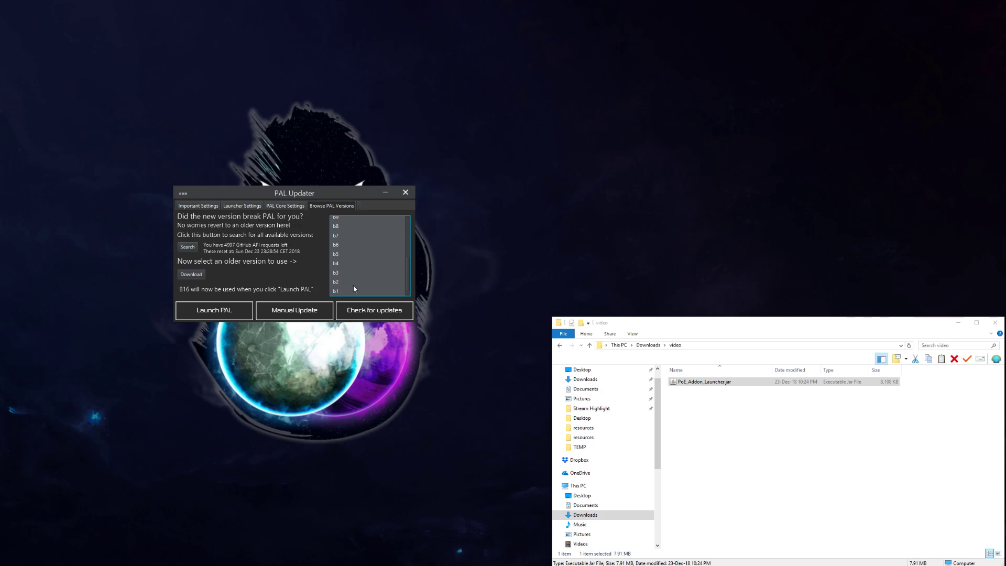
{"action": "scroll", "coordinate": [353, 278], "scroll_direction": "up", "scroll_amount": 3}
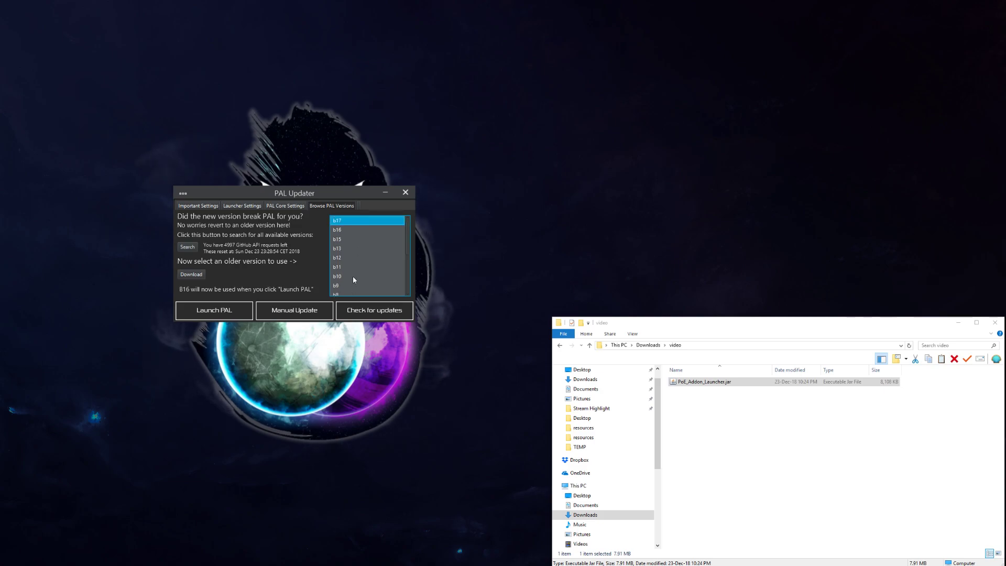
{"action": "left_click", "coordinate": [192, 274]}
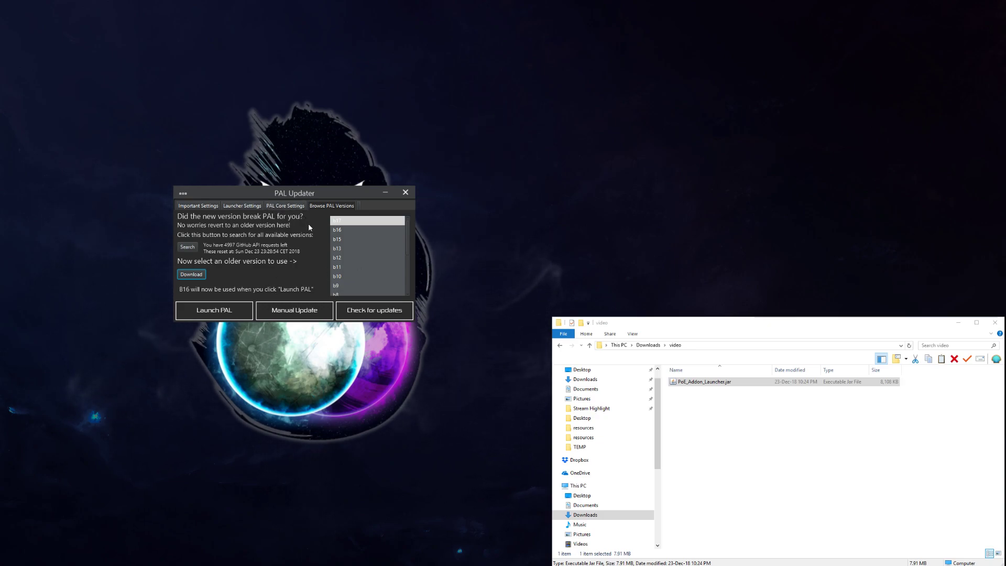
View the updater's manual update instructions, check for updates, open PAL and dismiss its update notes
{"action": "left_click", "coordinate": [184, 195]}
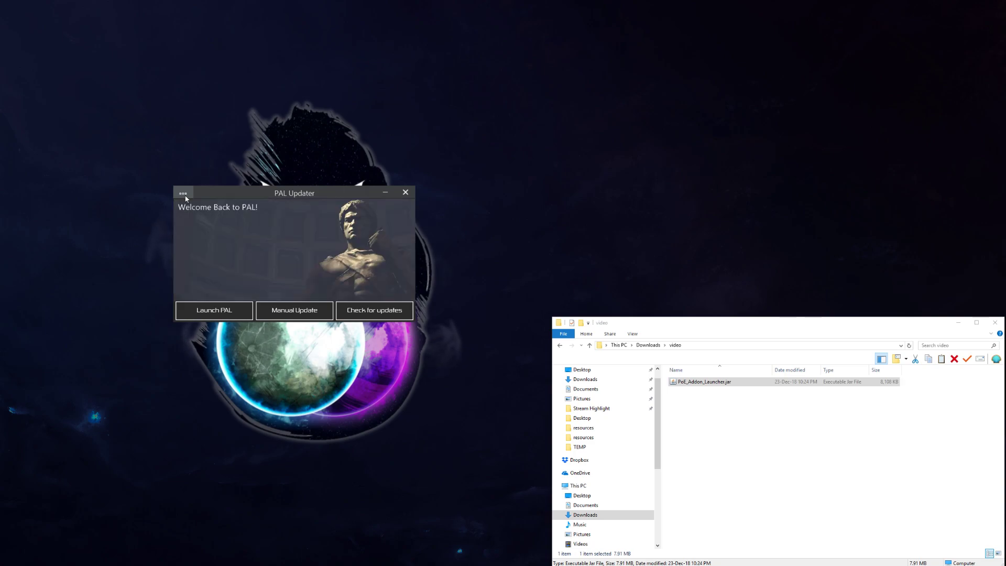
{"action": "left_click", "coordinate": [298, 315]}
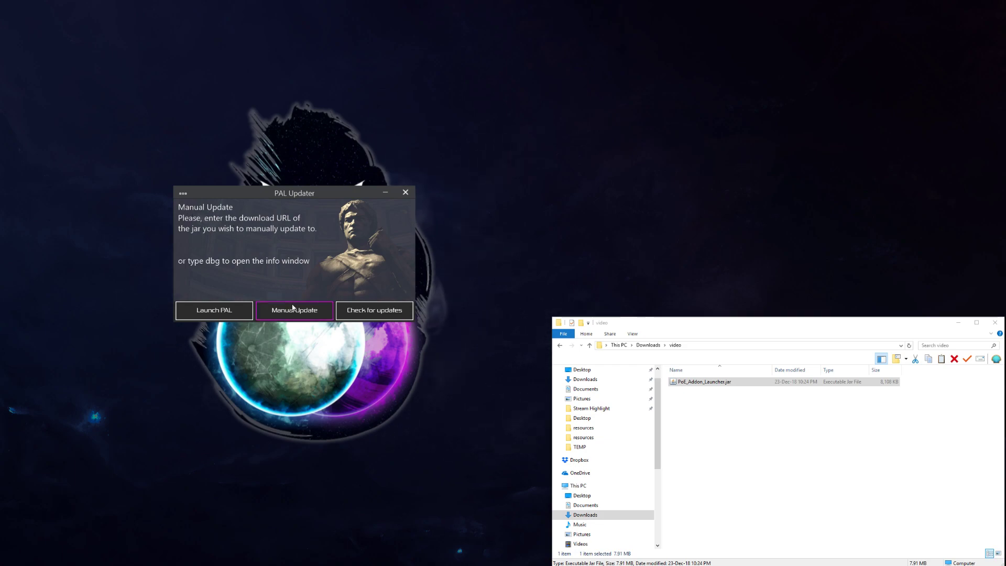
{"action": "left_click", "coordinate": [382, 316]}
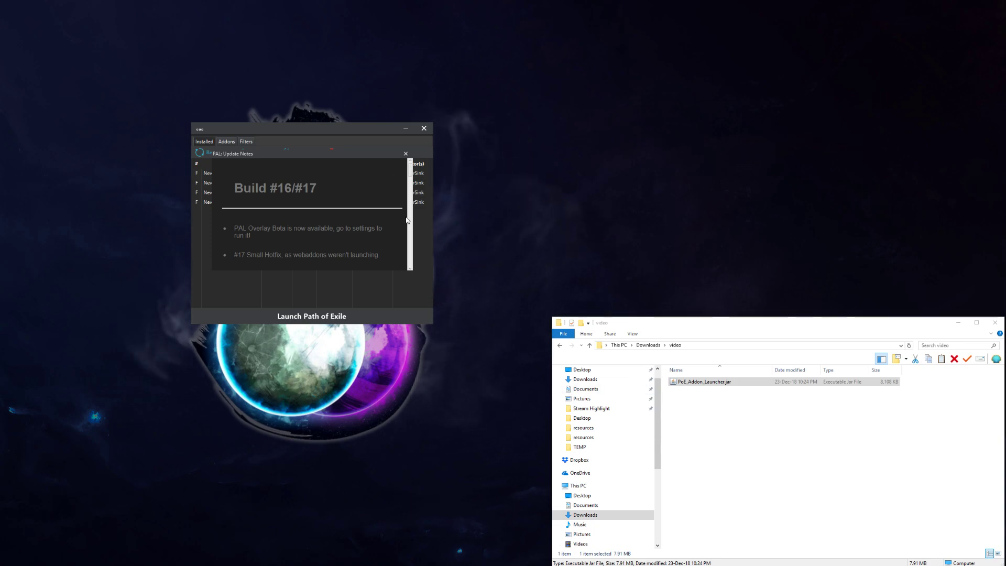
{"action": "left_click", "coordinate": [410, 155]}
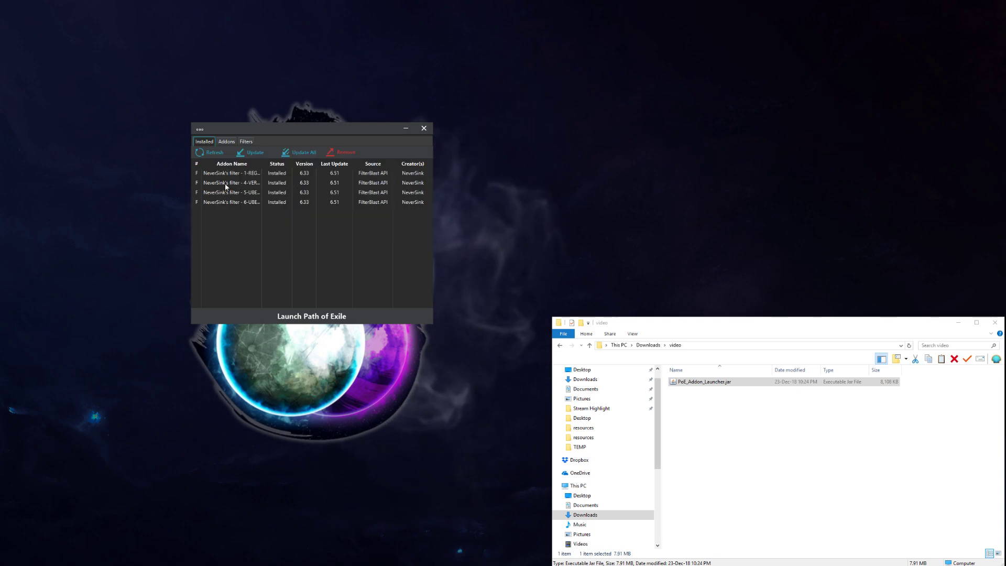
View the available addons and loot filters in PAL and return to the installed ones
{"action": "left_click", "coordinate": [227, 142]}
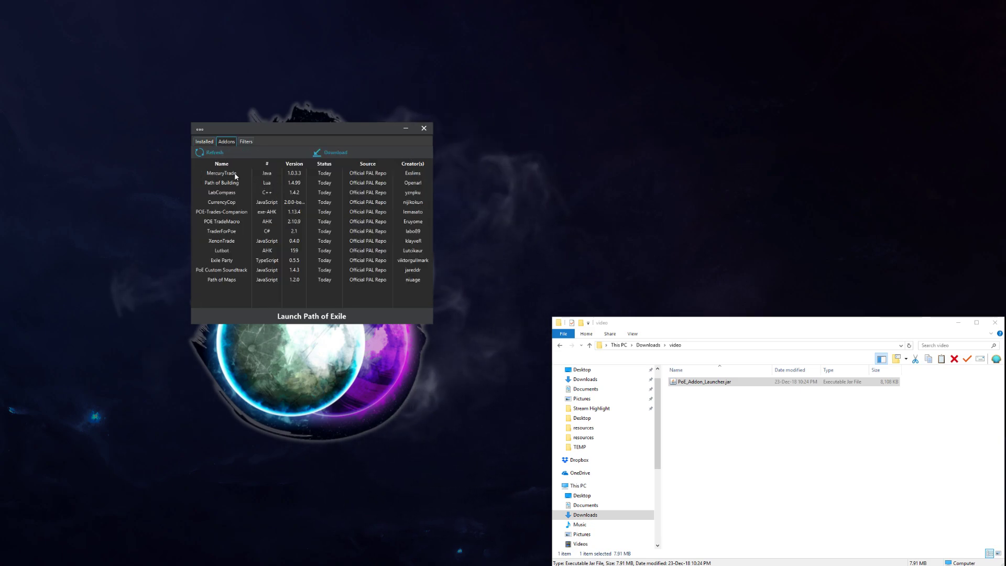
{"action": "left_click", "coordinate": [246, 141]}
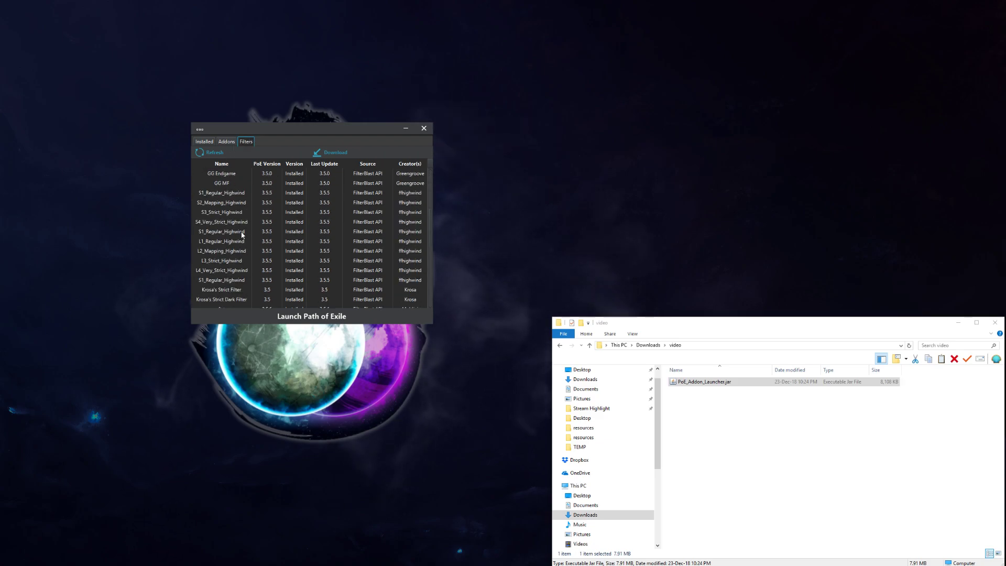
{"action": "left_click", "coordinate": [226, 142]}
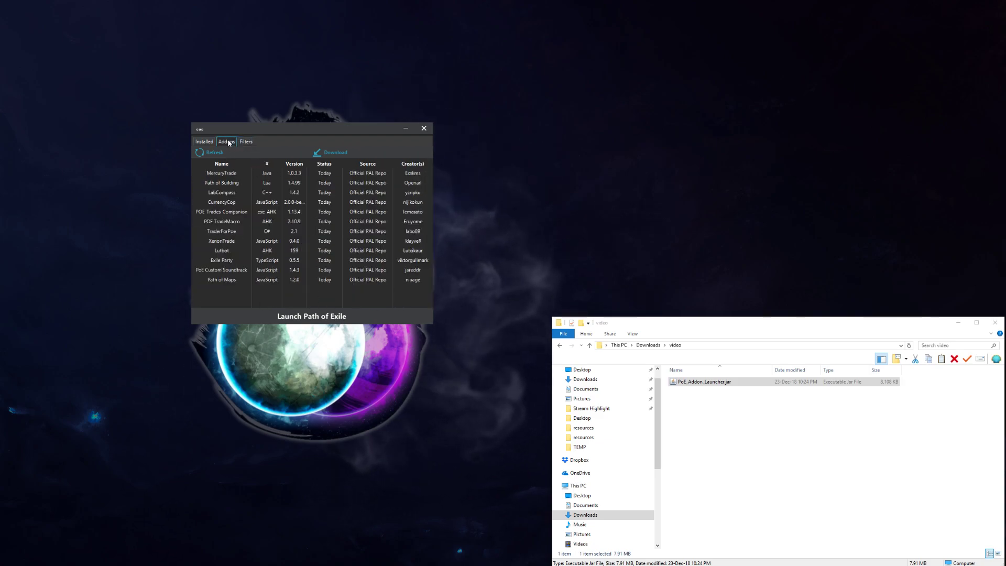
{"action": "left_click", "coordinate": [204, 142]}
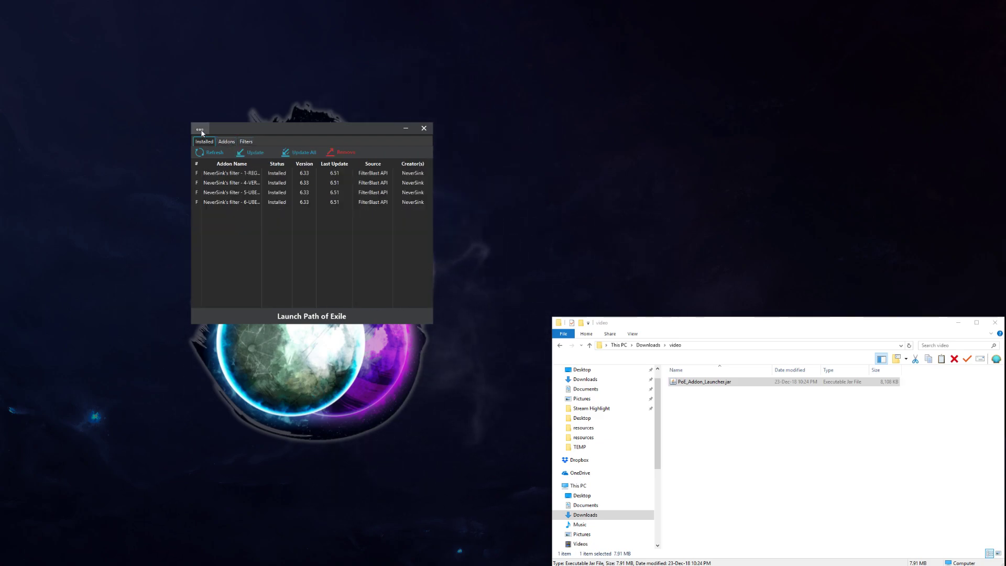
Review the pages of PAL's settings, including AutoHotKey, Launch Options and PAL Overlay, and close the settings
{"action": "left_click", "coordinate": [200, 130]}
{"action": "left_click_drag", "start_coordinate": [239, 137], "coordinate": [374, 169]}
{"action": "left_click", "coordinate": [344, 177]}
{"action": "left_click", "coordinate": [338, 186]}
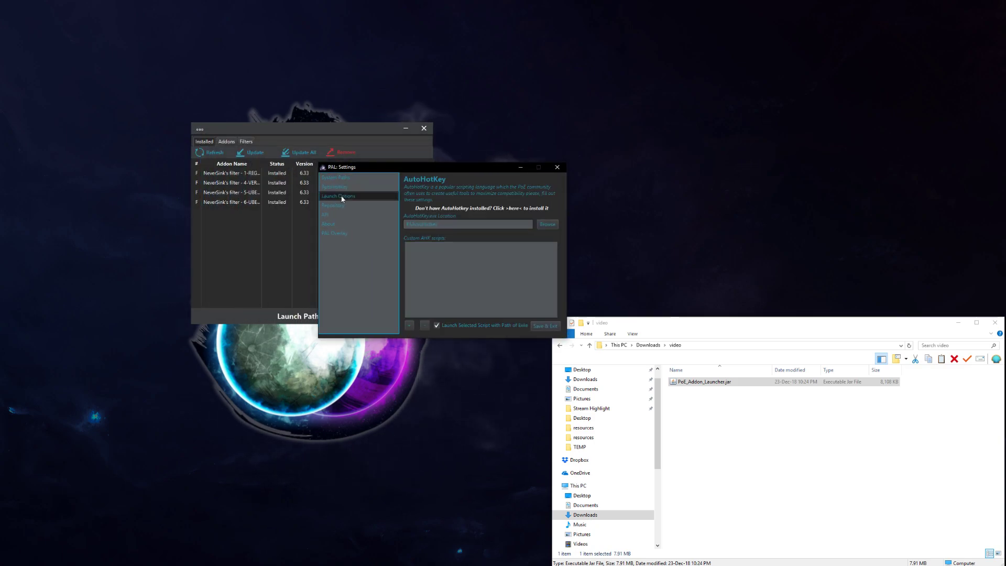
{"action": "left_click", "coordinate": [341, 196]}
{"action": "left_click", "coordinate": [338, 205]}
{"action": "left_click", "coordinate": [339, 214]}
{"action": "left_click", "coordinate": [340, 224]}
{"action": "left_click", "coordinate": [335, 233]}
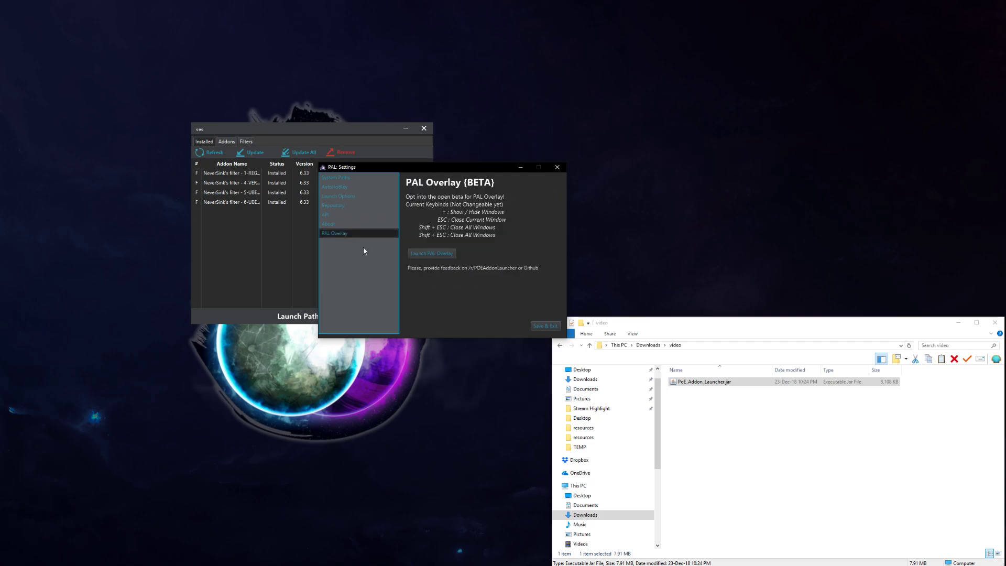
{"action": "left_click", "coordinate": [339, 188]}
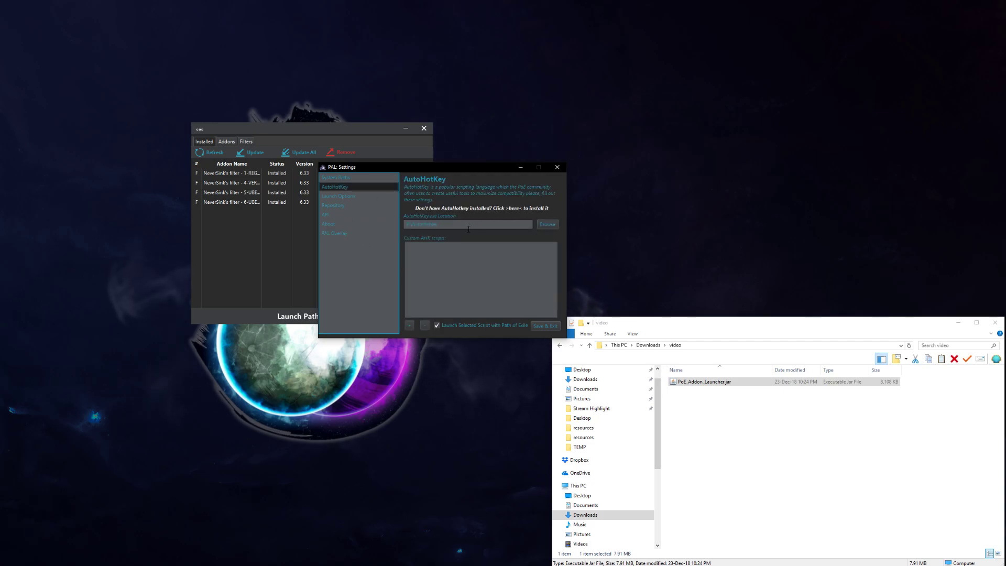
{"action": "left_click", "coordinate": [557, 167]}
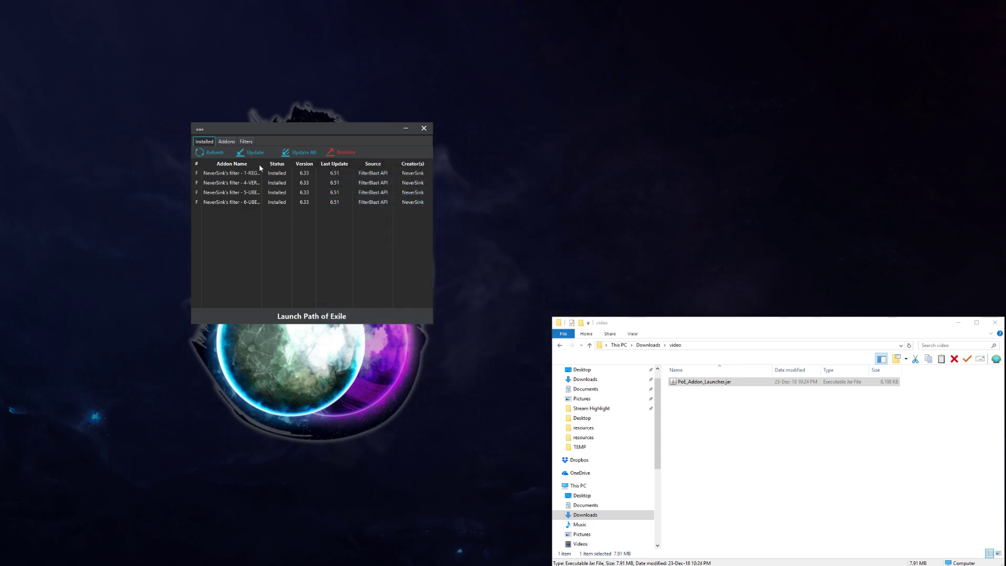
Review the Path of Exile version choice in PAL's Launch Options settings, then close the settings and PAL
{"action": "left_click", "coordinate": [198, 131]}
{"action": "left_click", "coordinate": [221, 166]}
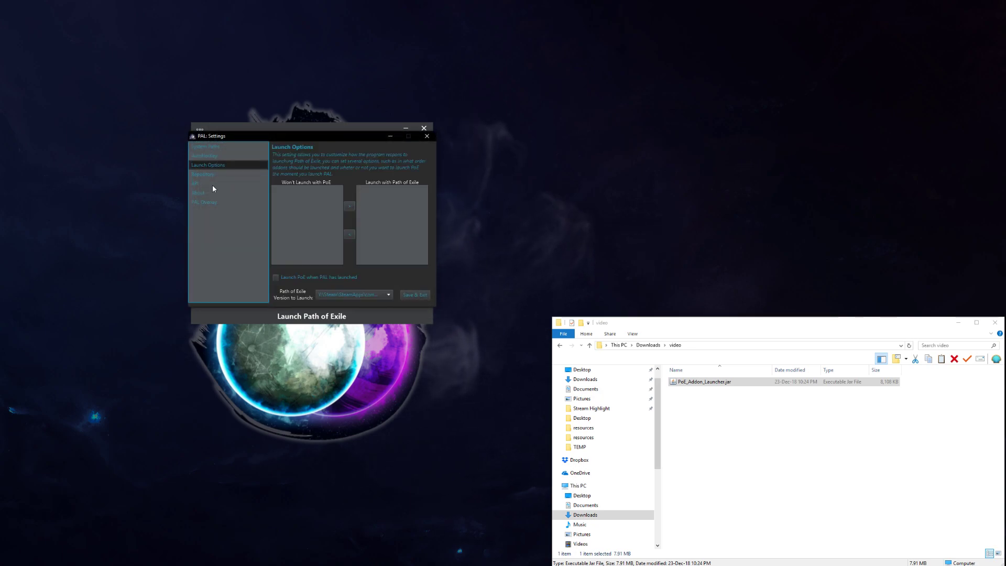
{"action": "left_click", "coordinate": [388, 296]}
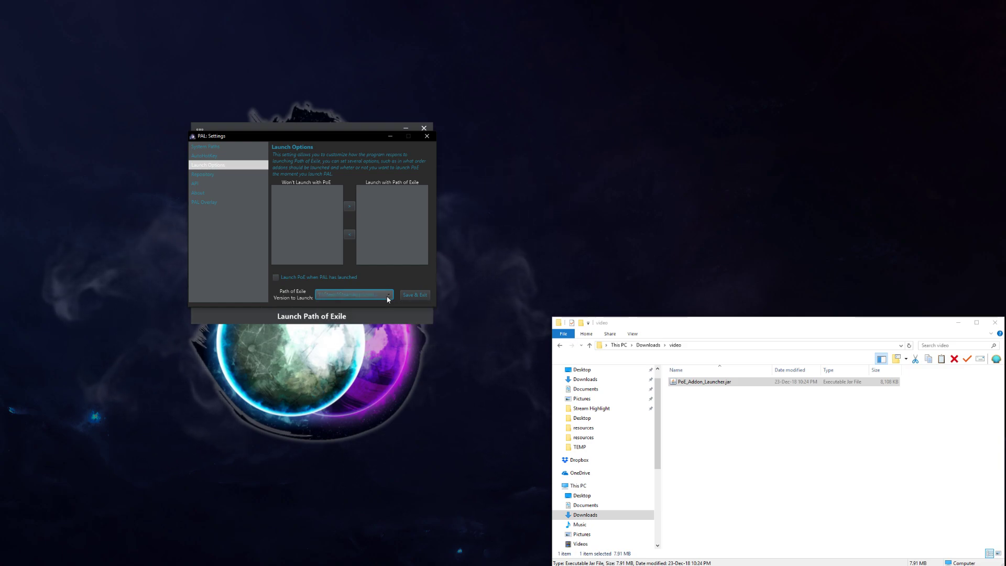
{"action": "left_click", "coordinate": [427, 137]}
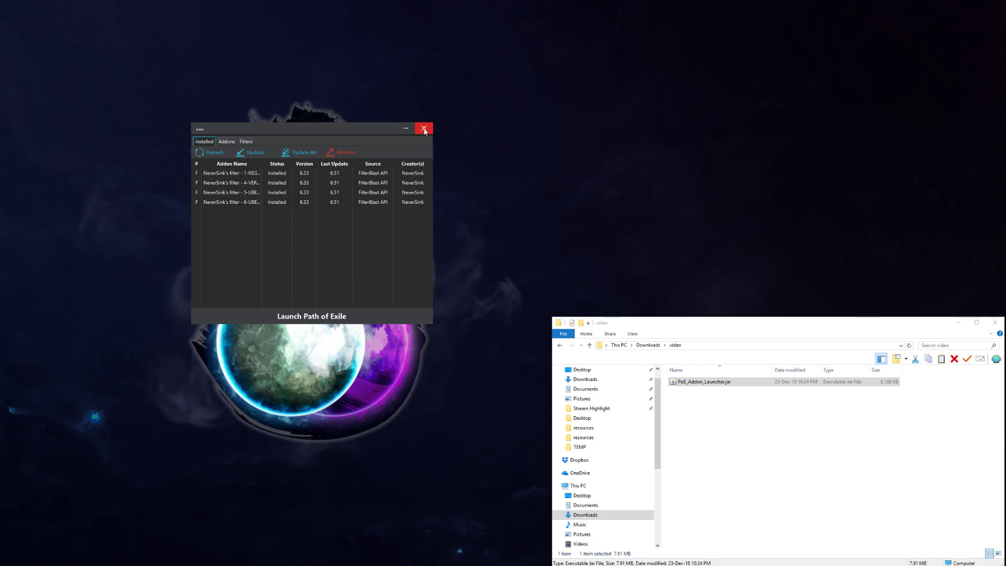
{"action": "left_click", "coordinate": [424, 129]}
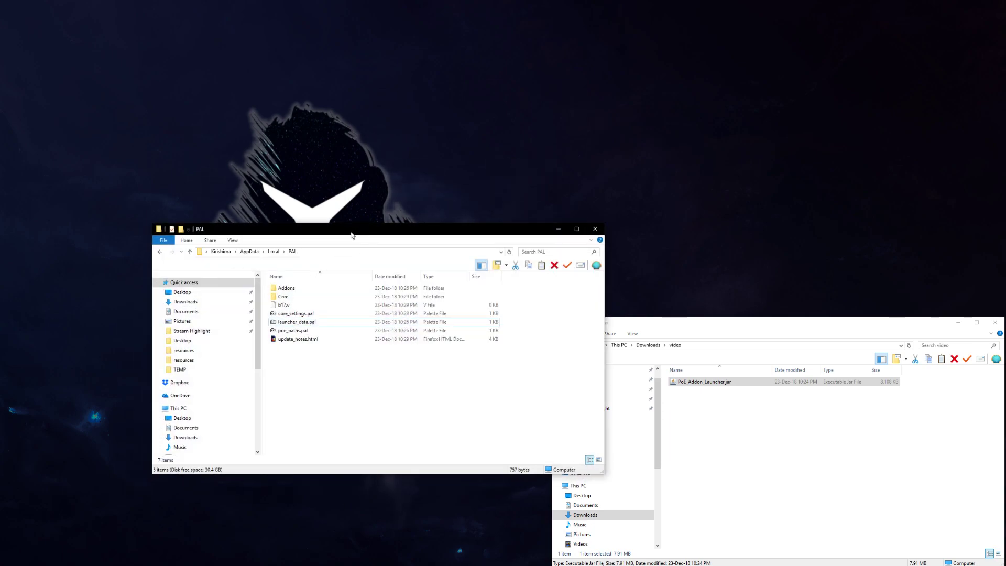
Bring up the Run dialog with the %localappdata%/PAL/ path, dismiss it and open the Core folder inside the PAL folder
{"action": "left_click_drag", "start_coordinate": [351, 235], "coordinate": [352, 184]}
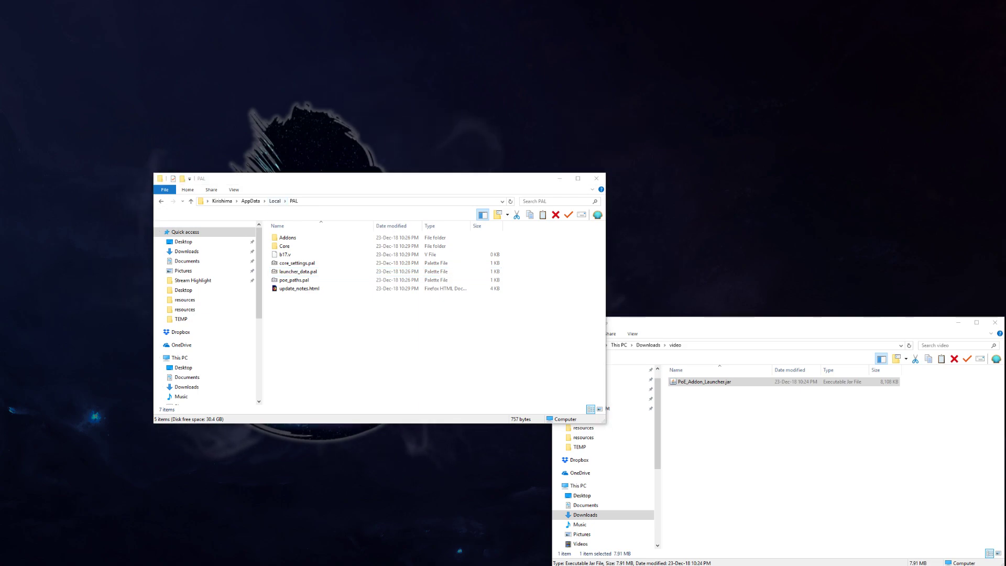
{"action": "key", "text": "super+r"}
{"action": "left_click_drag", "start_coordinate": [279, 407], "coordinate": [380, 310]}
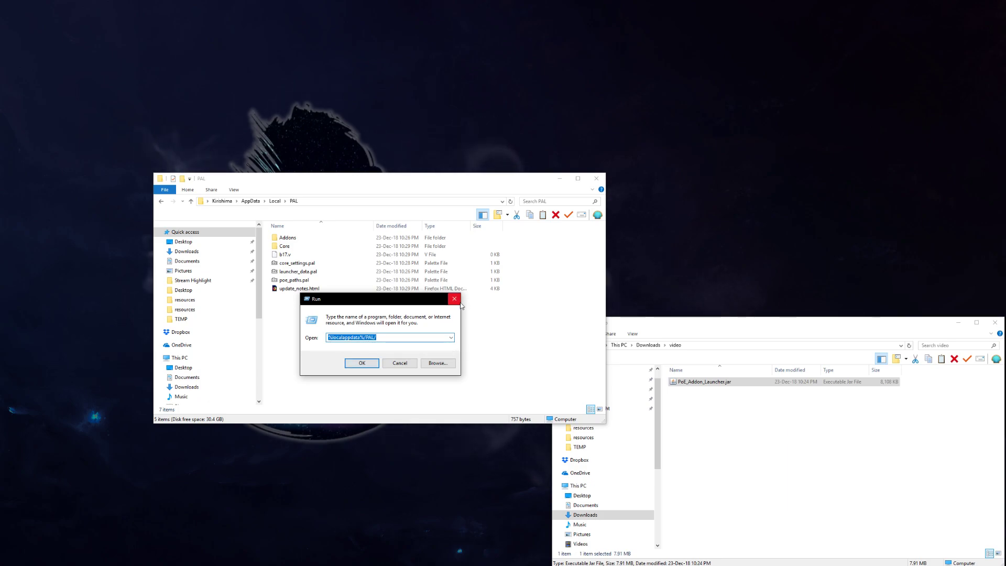
{"action": "left_click", "coordinate": [461, 304]}
{"action": "double_click", "coordinate": [289, 246]}
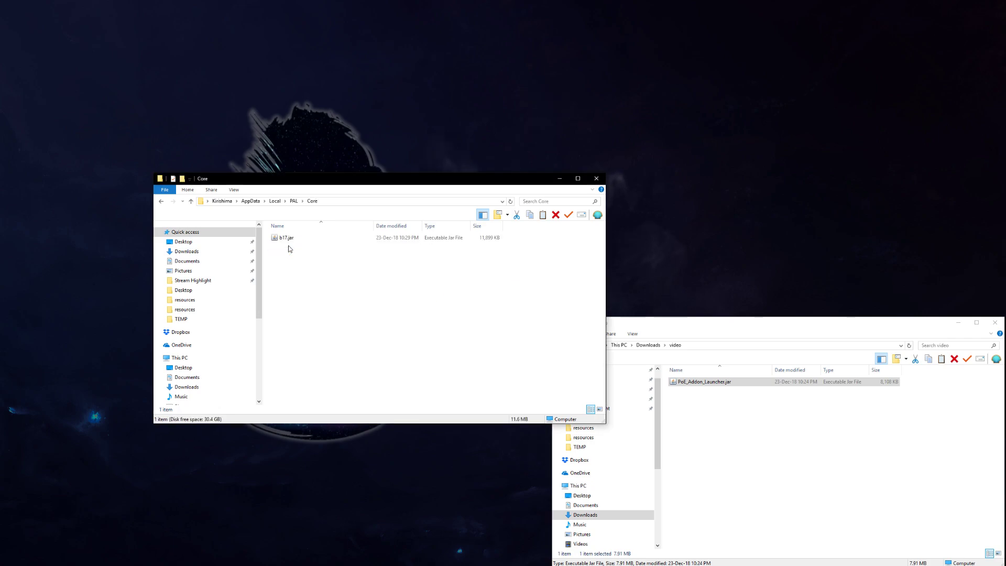
Open a command prompt in the Core folder, launch PAL with "java -jar b17.jar" and close the launched PAL window
{"action": "right_click", "coordinate": [296, 299]}
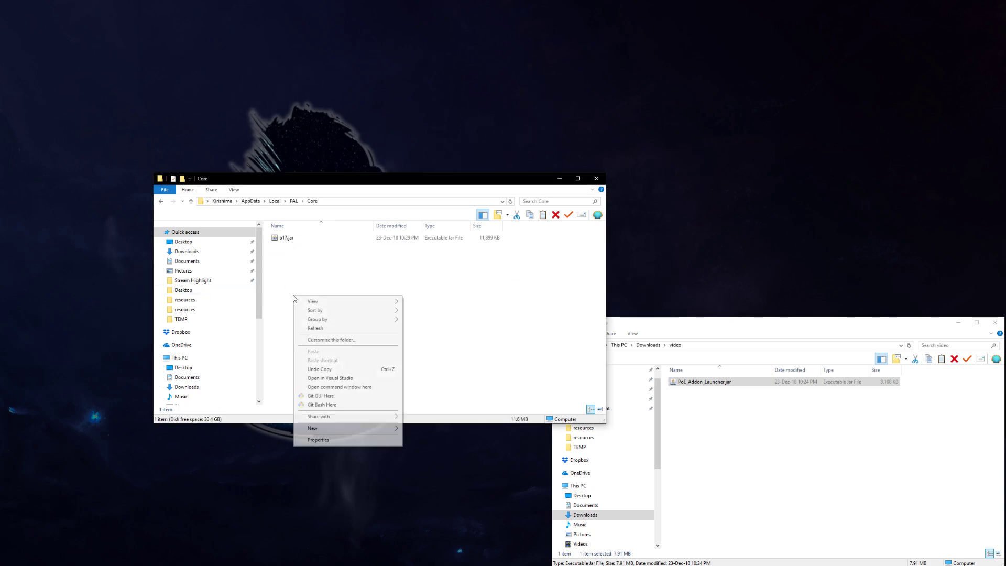
{"action": "left_click", "coordinate": [349, 396]}
{"action": "left_click_drag", "start_coordinate": [32, 79], "coordinate": [372, 295]}
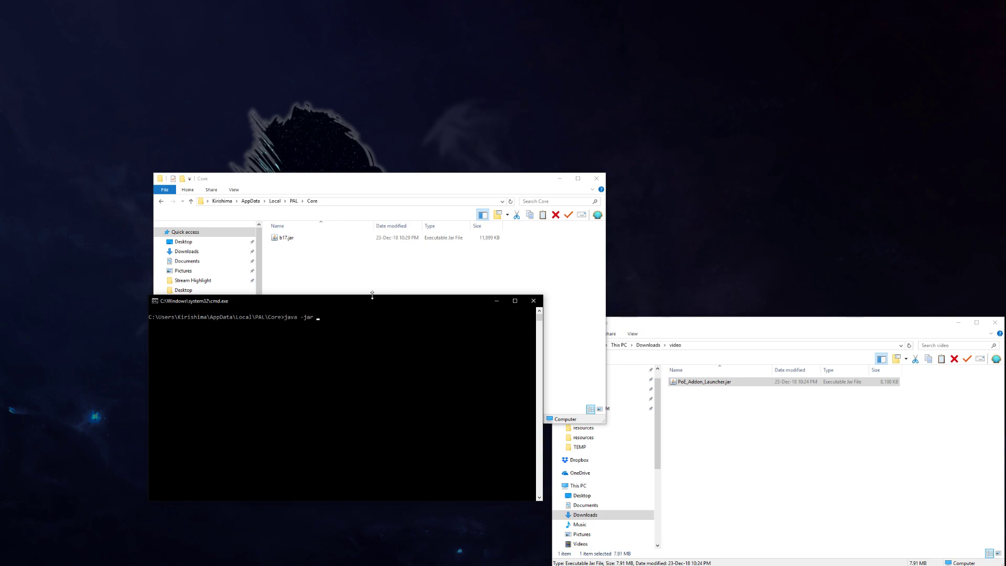
{"action": "type", "text": "java -jar b17.jar"}
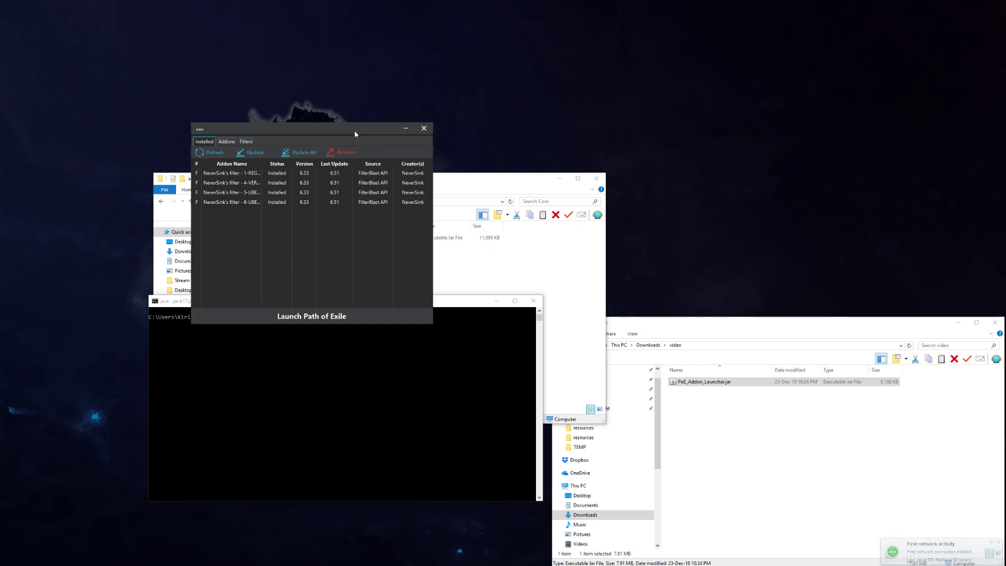
{"action": "left_click", "coordinate": [421, 272]}
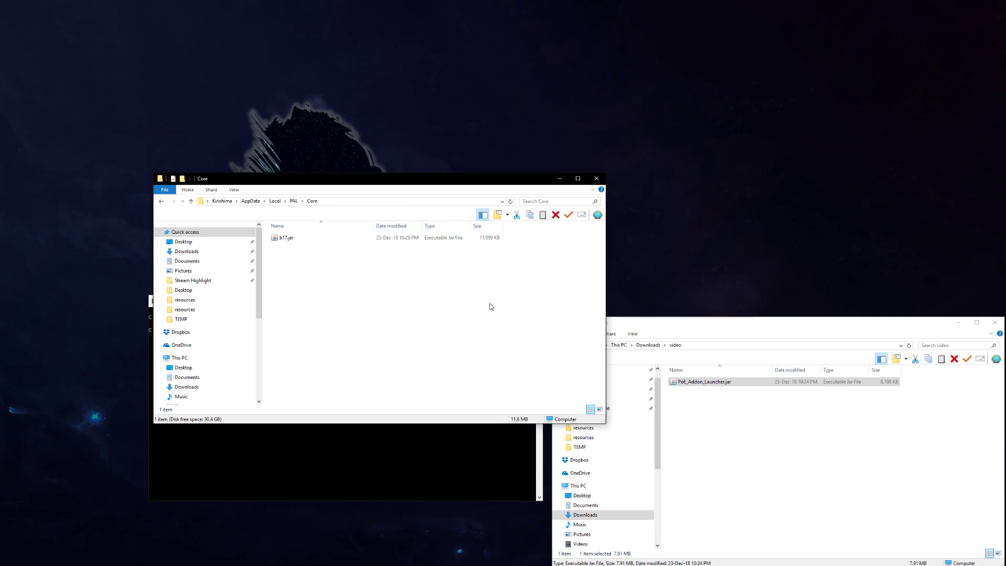
{"action": "left_click", "coordinate": [703, 393]}
{"action": "left_click", "coordinate": [706, 384]}
{"action": "left_click", "coordinate": [718, 407]}
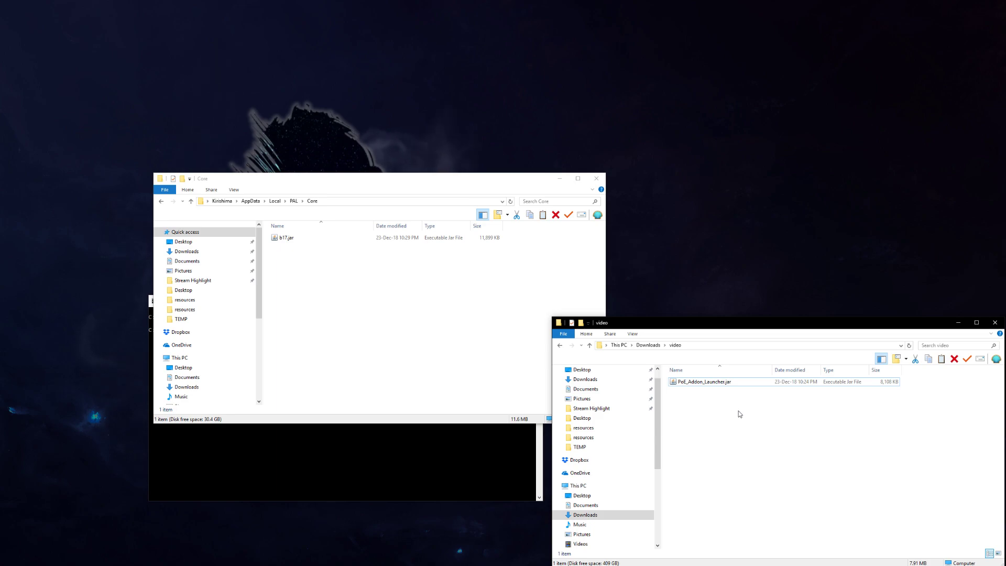
{"action": "left_click", "coordinate": [712, 383]}
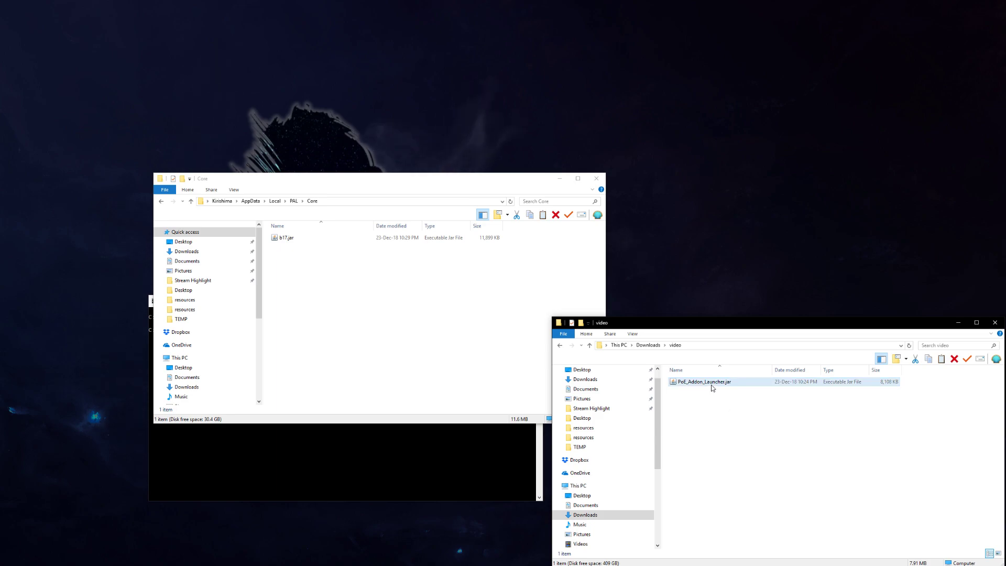
{"action": "left_click", "coordinate": [716, 419]}
{"action": "left_click", "coordinate": [289, 239]}
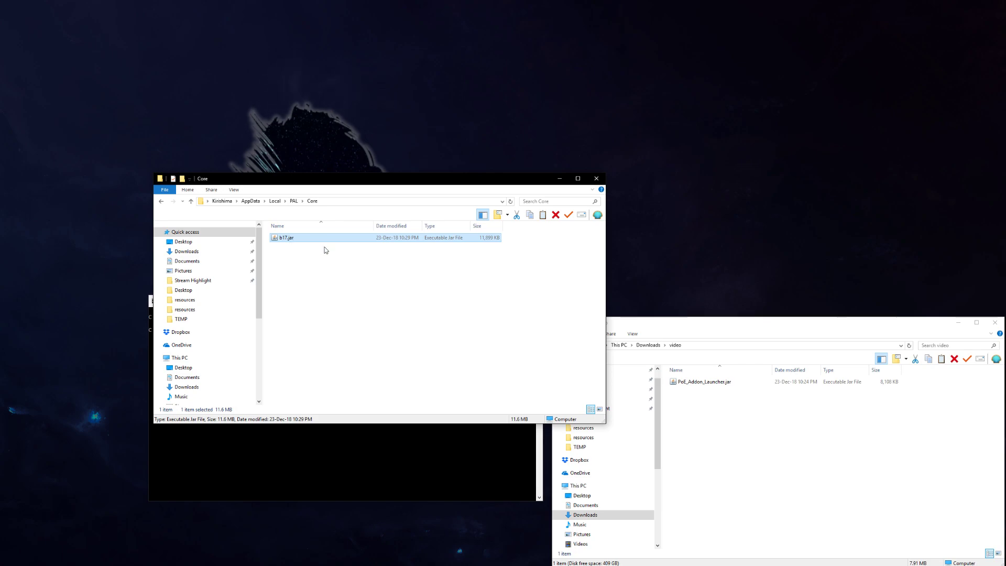
Close the Core folder window and the command prompt
{"action": "left_click", "coordinate": [596, 178]}
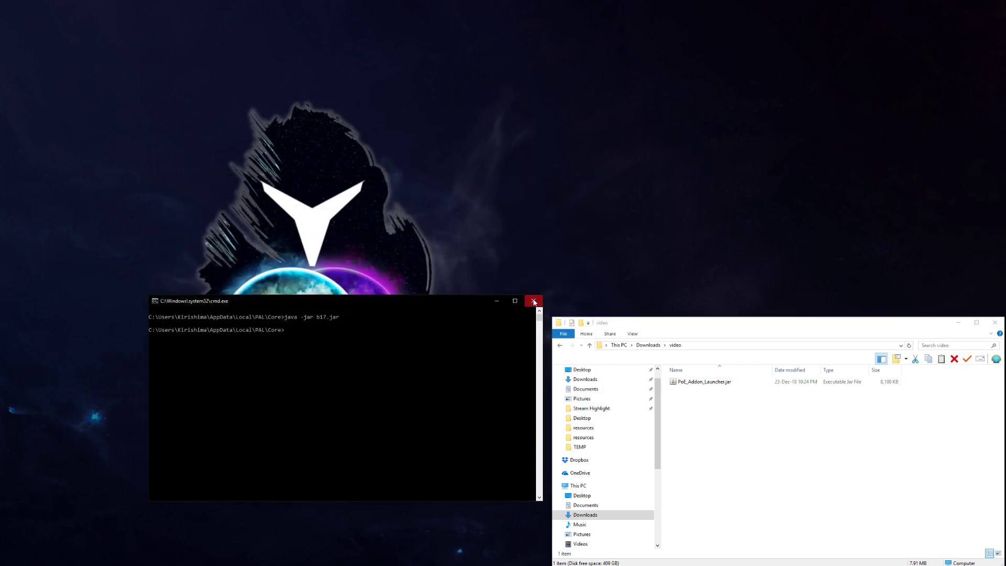
{"action": "left_click", "coordinate": [535, 297]}
{"action": "left_click", "coordinate": [959, 323]}
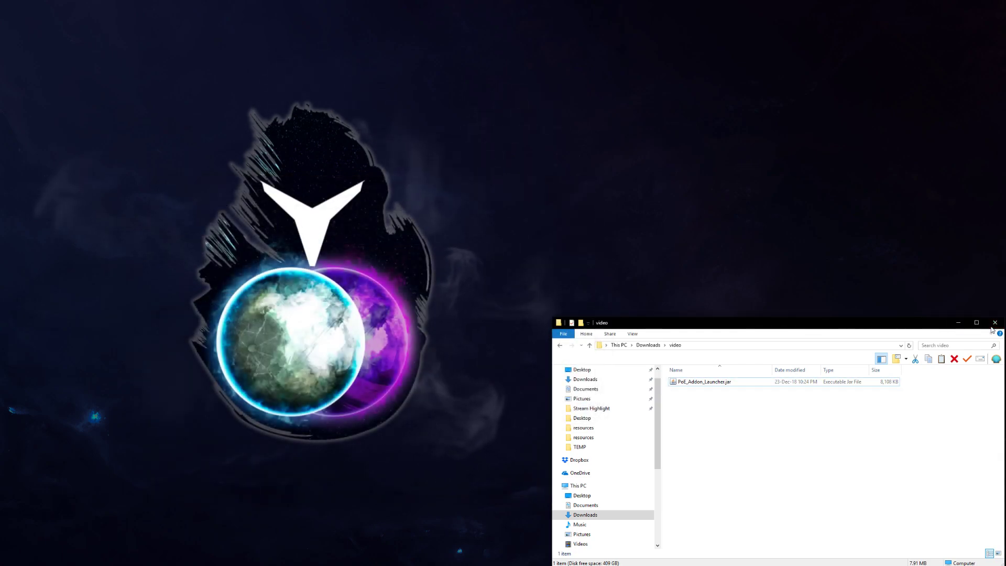